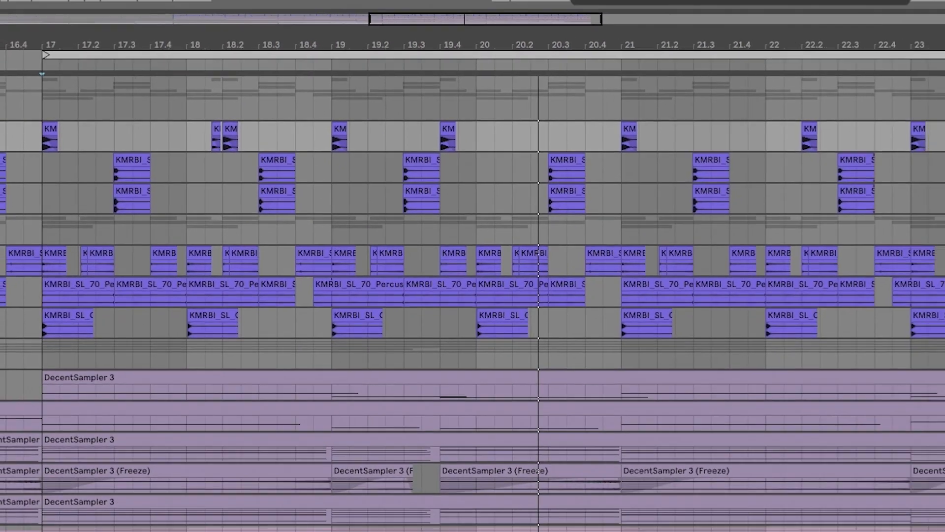
# Solo the CLAP FX and RIM tracks in turn, and open the RIM snare clip near 17.3 to view its sample.
pyautogui.click(816, 140)
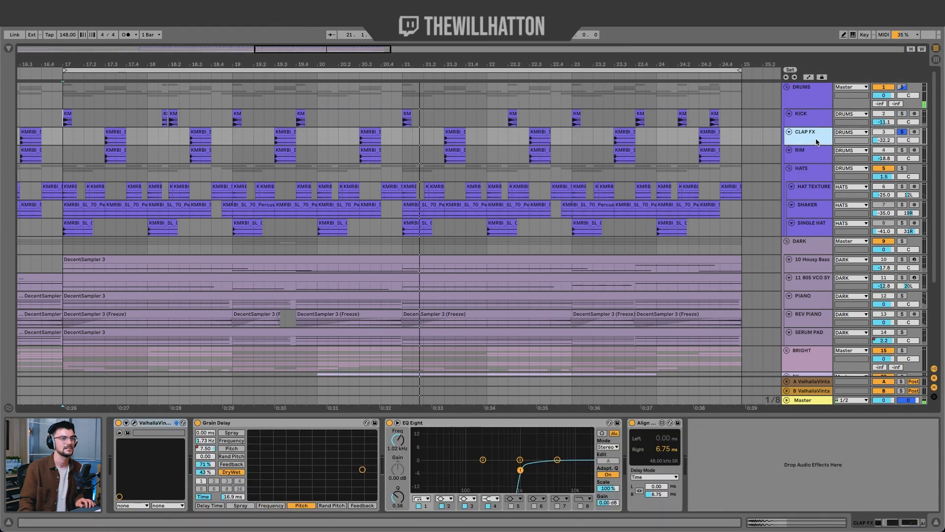
pyautogui.click(815, 151)
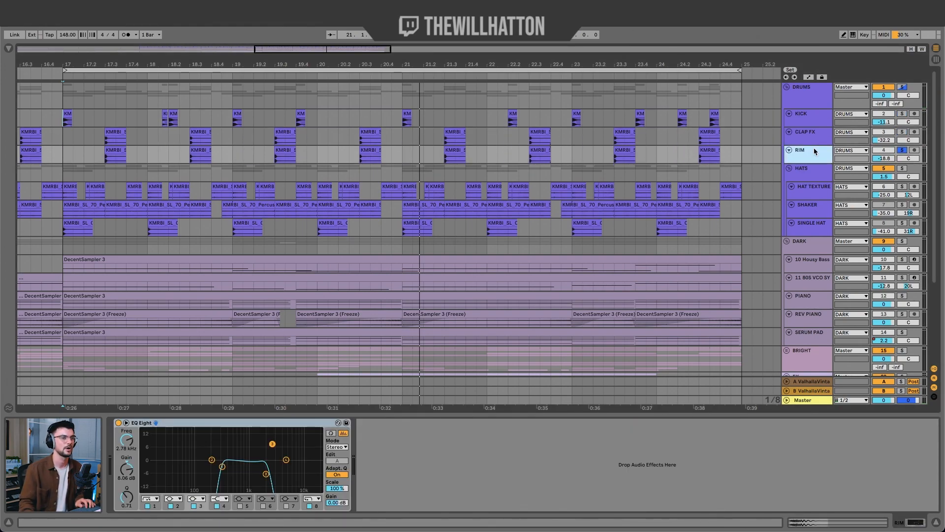
pyautogui.click(119, 152)
pyautogui.doubleClick(119, 151)
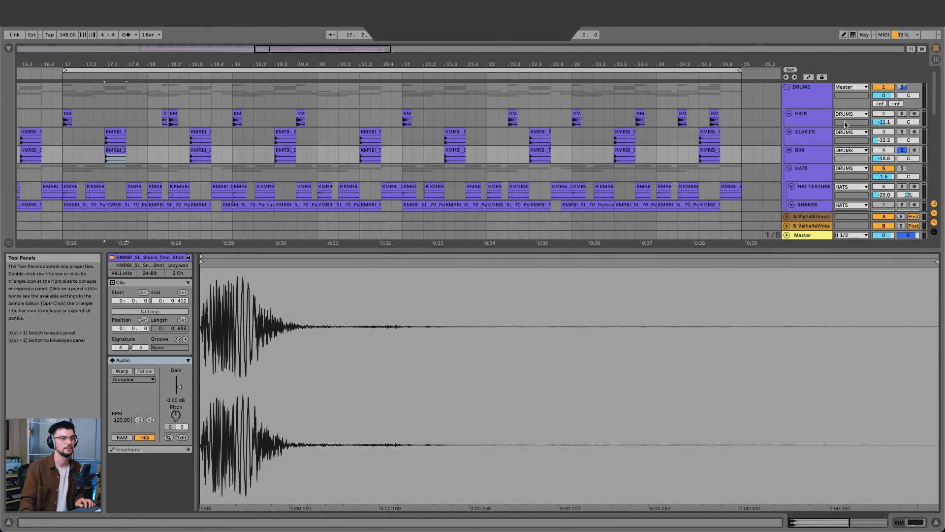
# Compare the sound of the RIM track with its EQ Eight bypassed and switched back on.
pyautogui.click(811, 154)
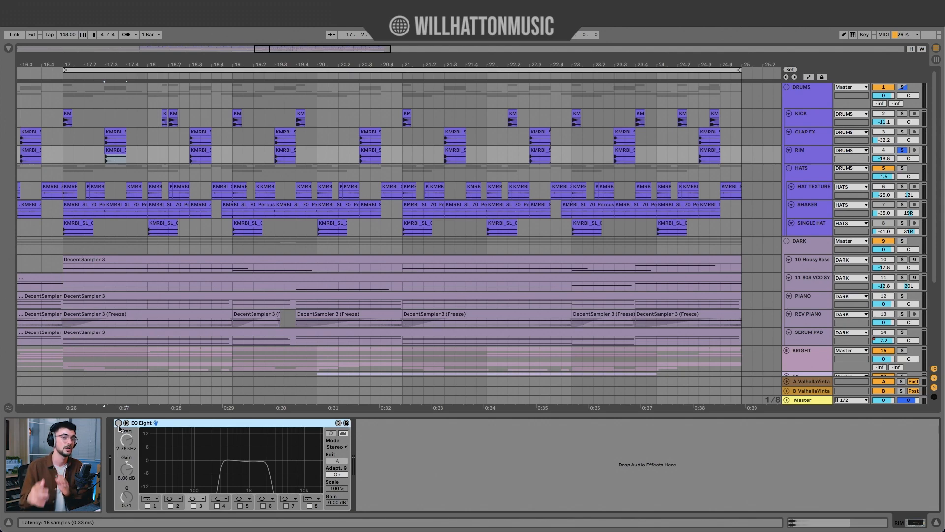
pyautogui.press('space')
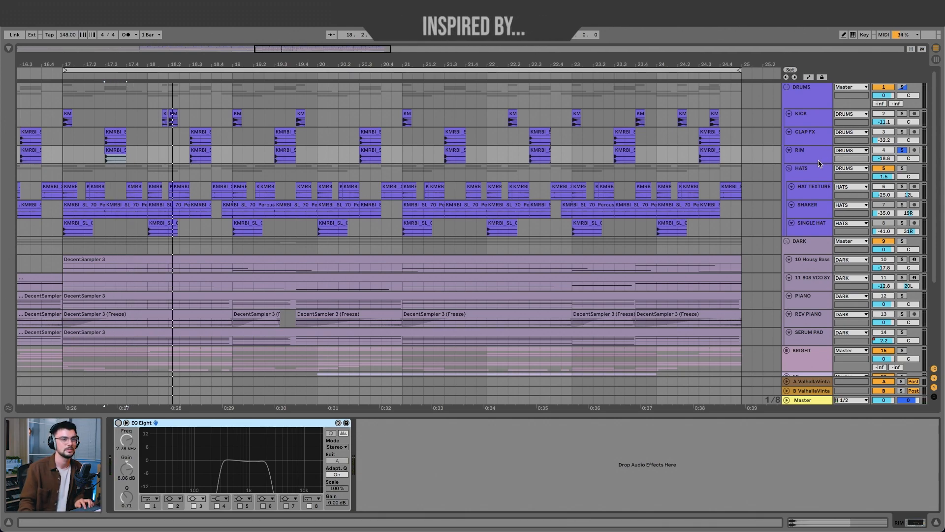
pyautogui.moveTo(817, 161)
pyautogui.mouseDown()
pyautogui.moveTo(817, 177)
pyautogui.moveTo(809, 162)
pyautogui.mouseUp()
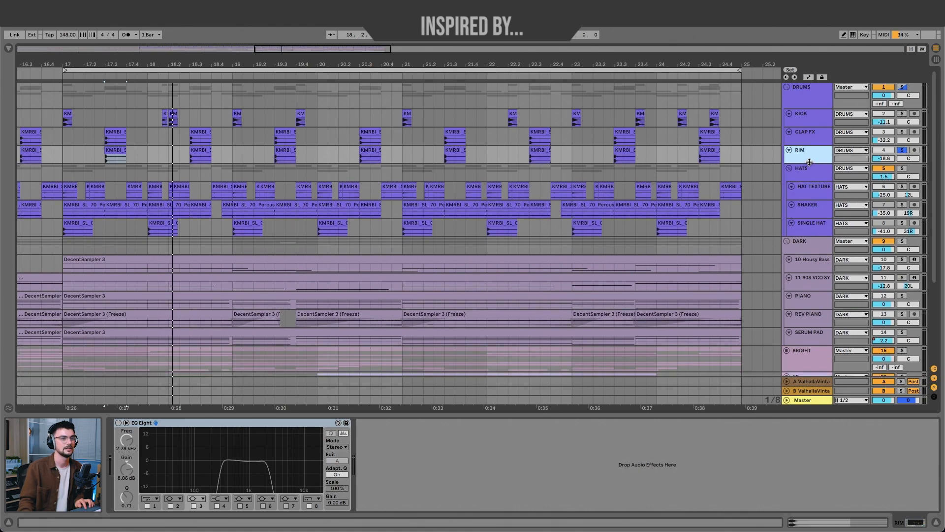
pyautogui.click(119, 423)
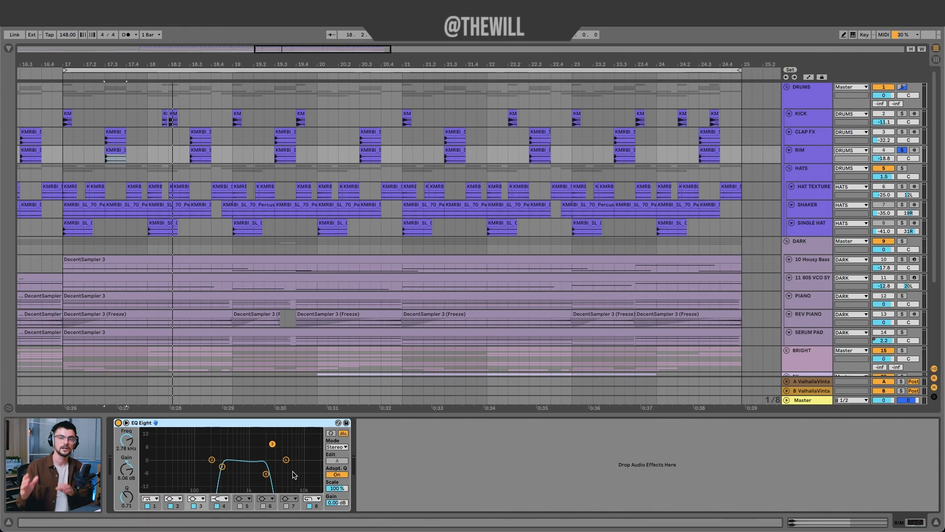
pyautogui.press('space')
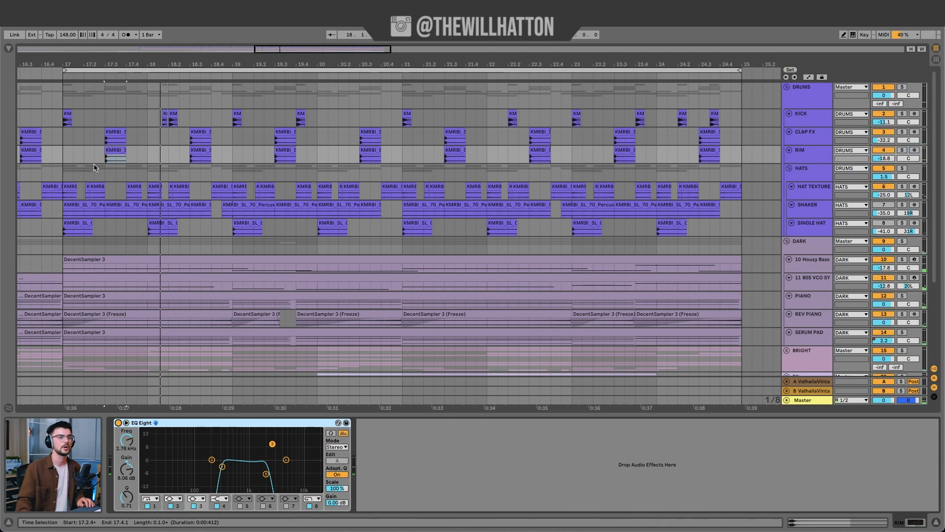
# Solo and play the CLAP FX track, switching its EQ Eight and Grain Delay back on one after the other.
pyautogui.click(808, 141)
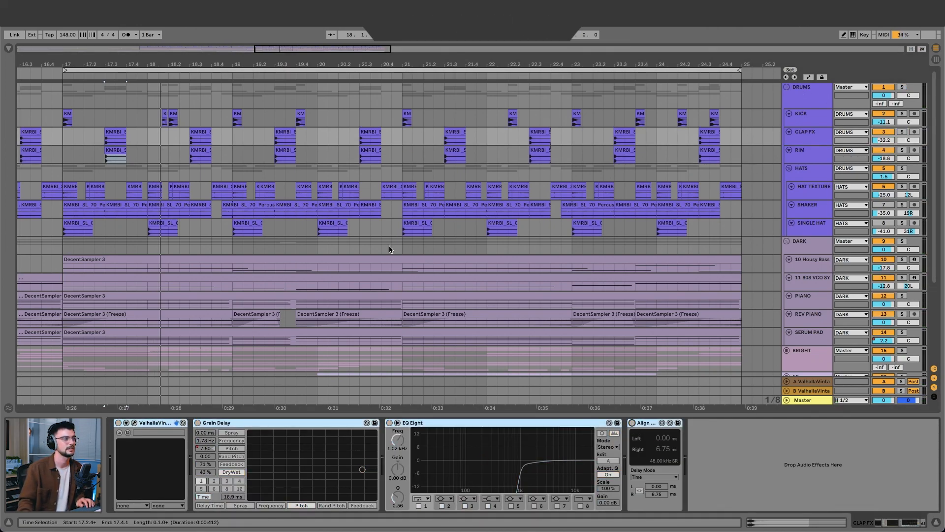
pyautogui.press('s')
pyautogui.press('space')
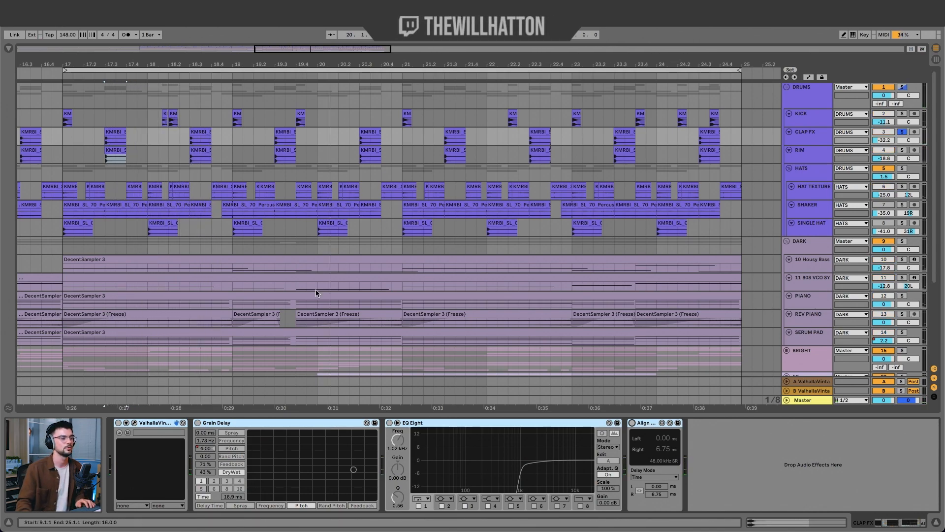
pyautogui.click(432, 423)
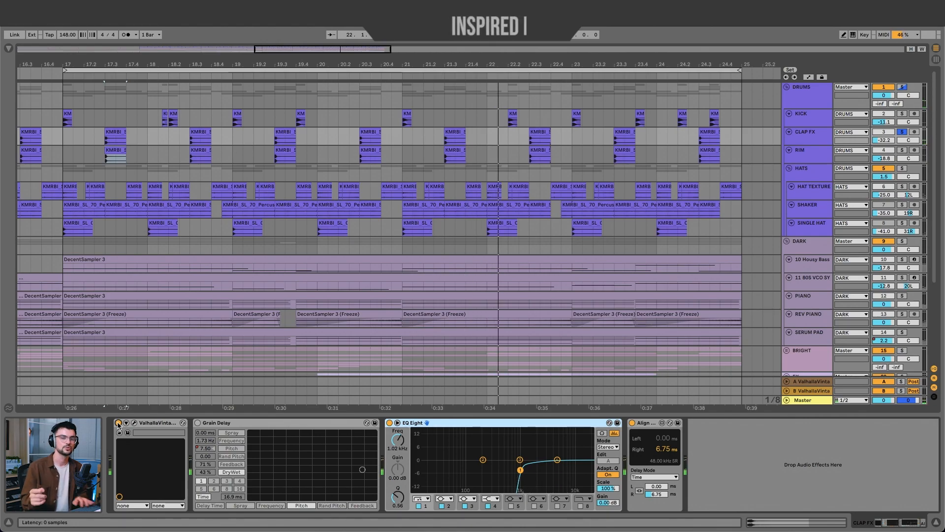
pyautogui.click(198, 423)
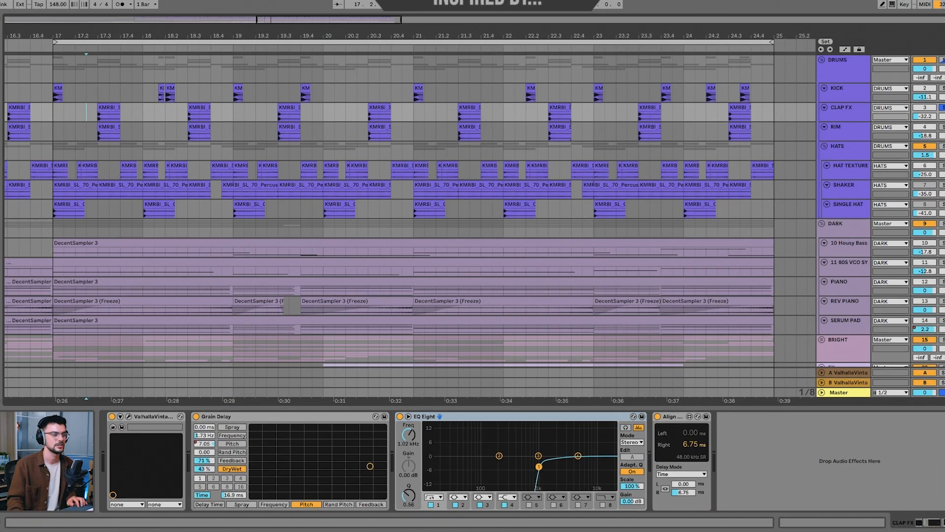
# Show the Grain Delay pitch automation on the CLAP FX track and examine its curve across the clap hits.
pyautogui.click(205, 447)
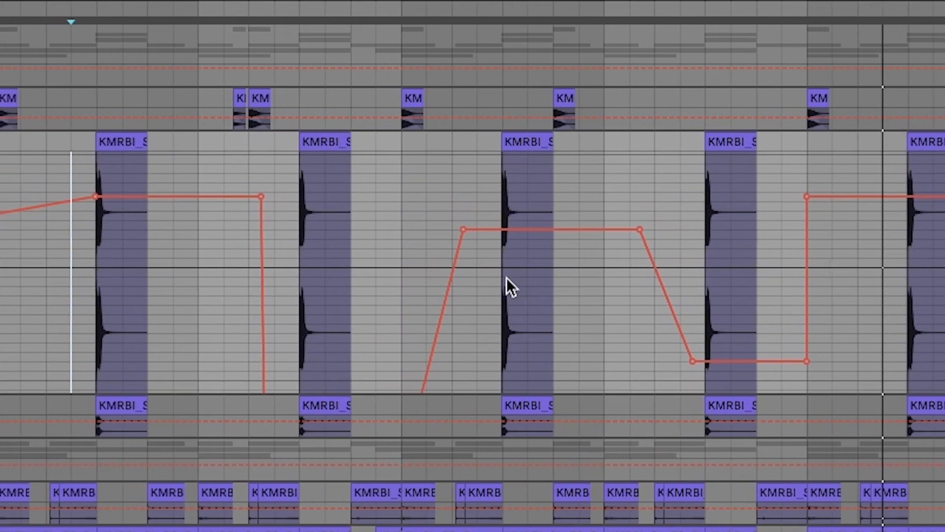
pyautogui.moveTo(80, 248)
pyautogui.mouseDown()
pyautogui.moveTo(216, 234)
pyautogui.moveTo(421, 240)
pyautogui.moveTo(566, 214)
pyautogui.moveTo(799, 231)
pyautogui.mouseUp()
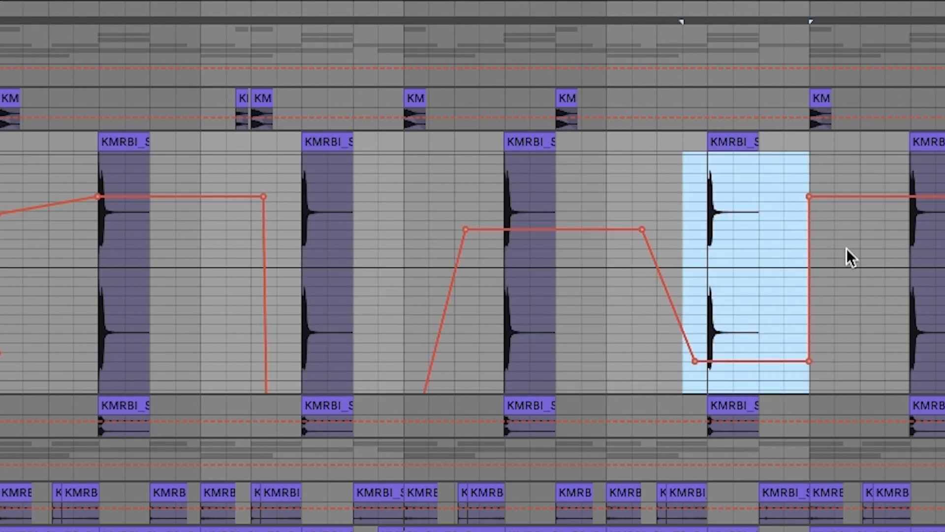
pyautogui.press('a')
pyautogui.click(81, 213)
pyautogui.press('a')
pyautogui.press('a')
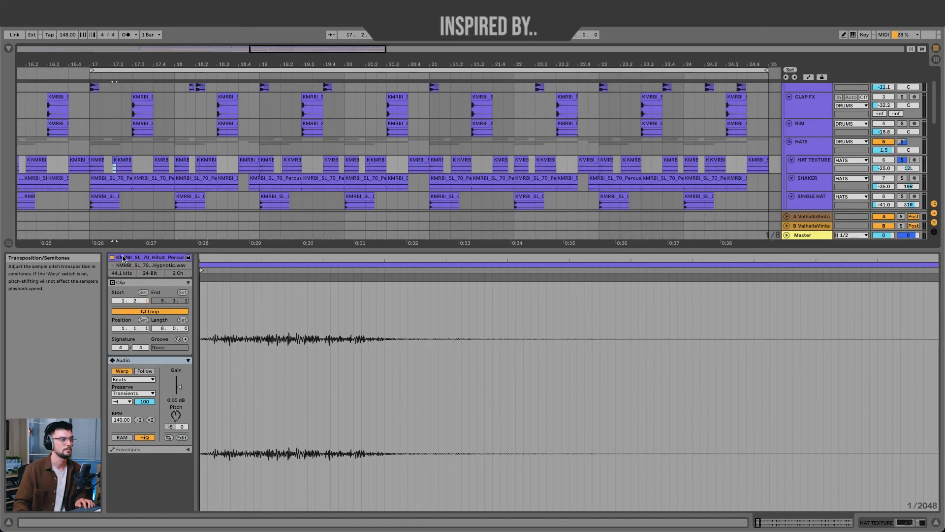
# Inspect the HAT TEXTURE clips from bar 17 to 19 and the volume and filter curves in the track's ShaperBox 2.
pyautogui.click(96, 167)
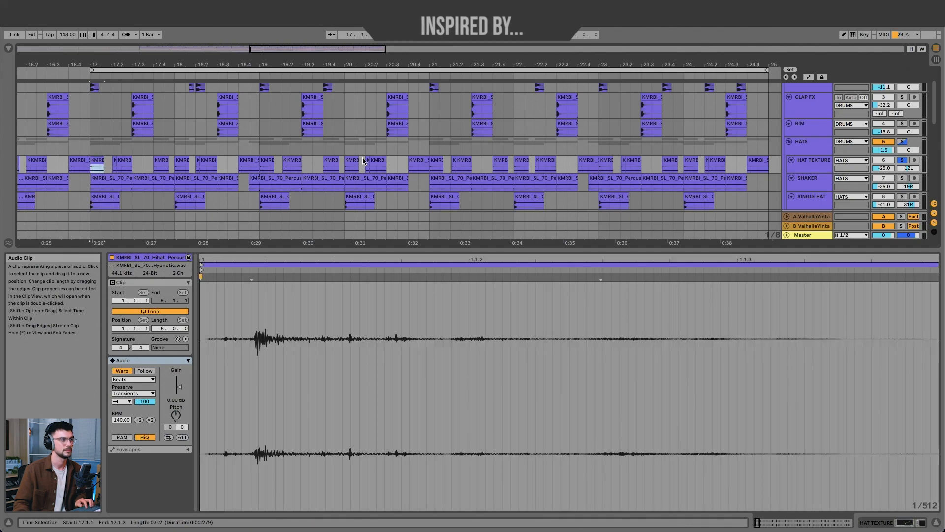
pyautogui.keyDown('shift'); pyautogui.click(262, 164); pyautogui.keyUp('shift')
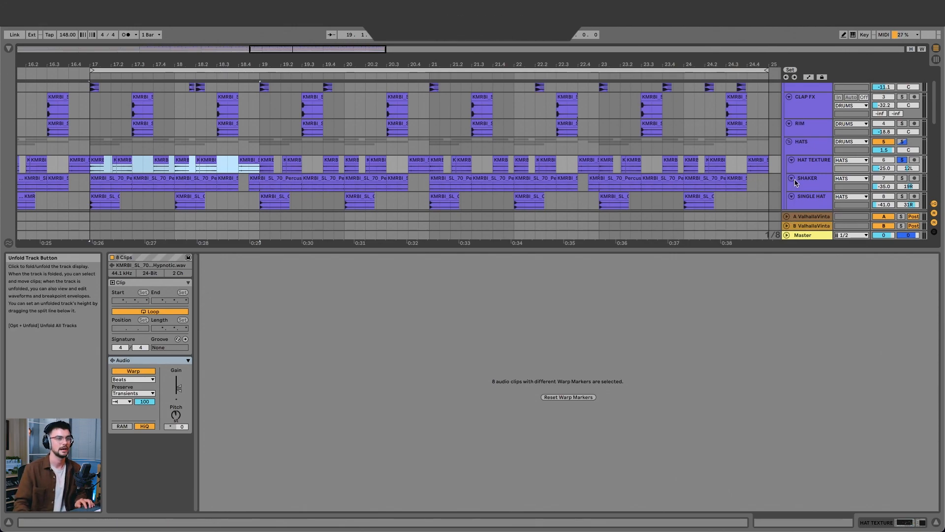
pyautogui.click(799, 164)
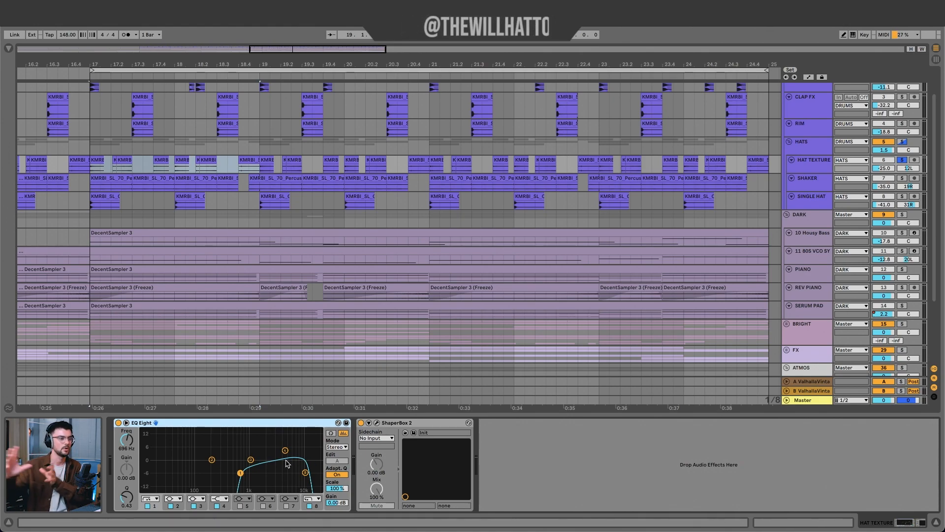
pyautogui.click(376, 423)
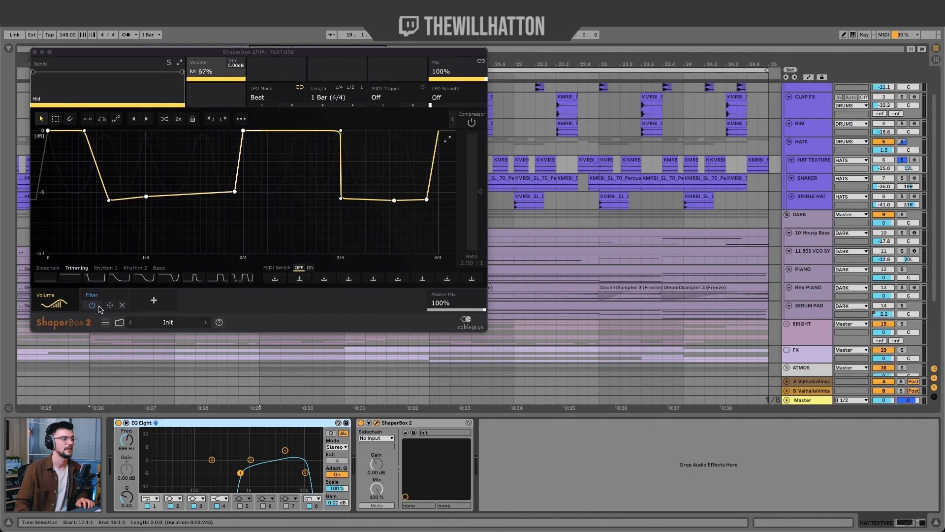
pyautogui.click(98, 305)
pyautogui.click(100, 300)
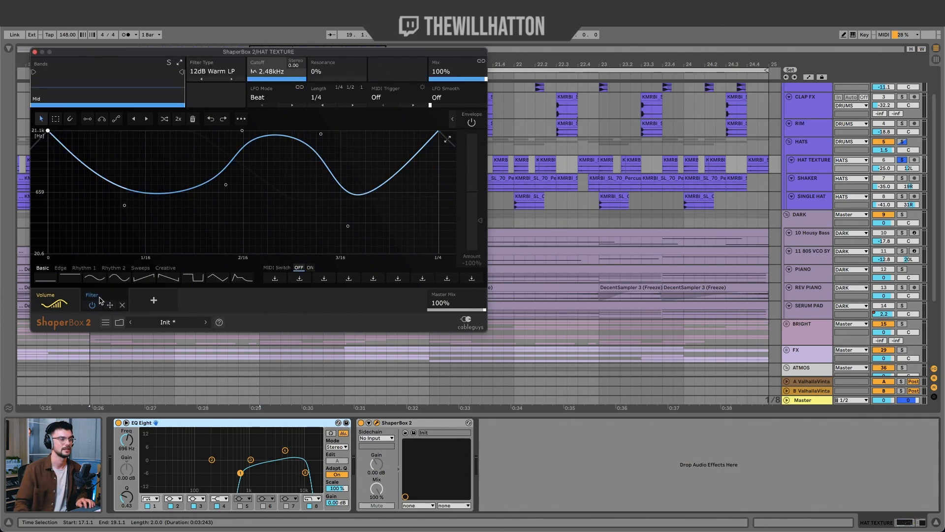
# Play HAT TEXTURE with ShaperBox 2 bypassed and the track volume raised to -14.6, and switch ShaperBox 2 back on.
pyautogui.click(377, 423)
pyautogui.click(362, 422)
pyautogui.moveTo(182, 160); pyautogui.dragTo(185, 174)
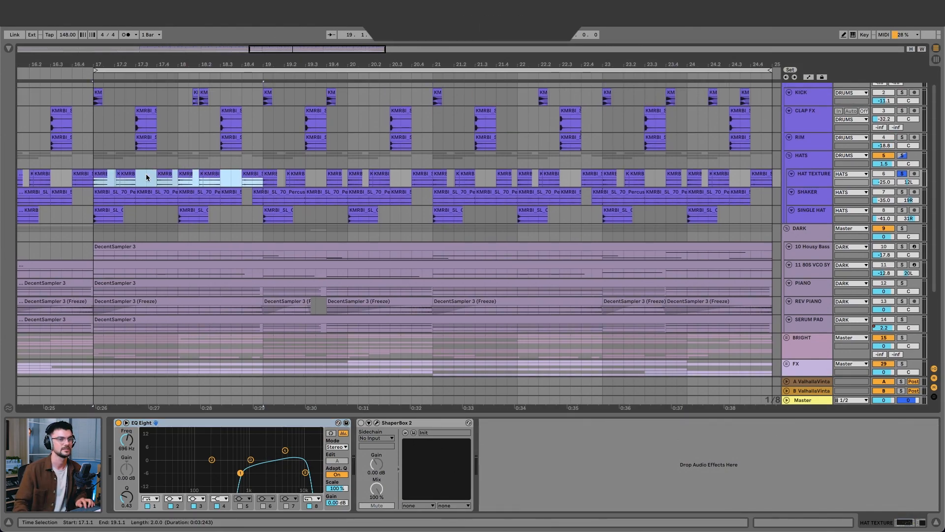
pyautogui.press('space')
pyautogui.moveTo(883, 182); pyautogui.dragTo(884, 171)
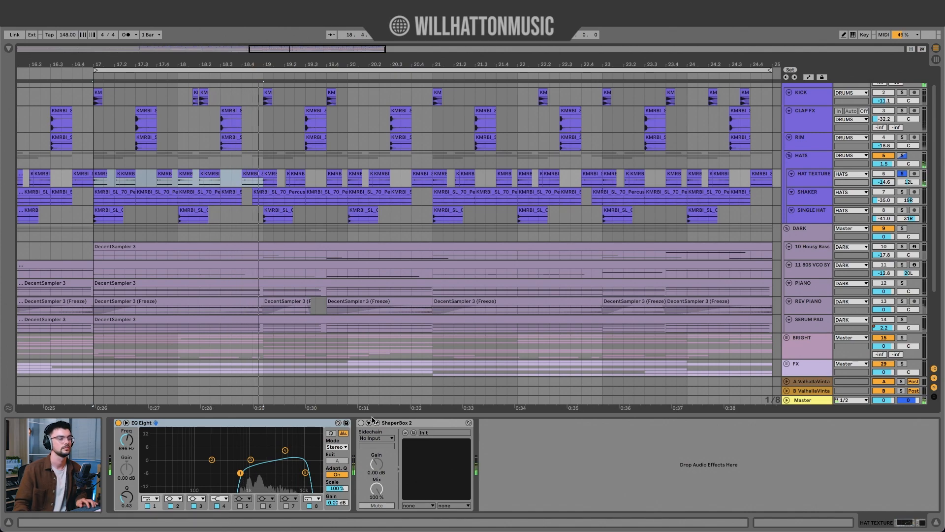
pyautogui.click(360, 423)
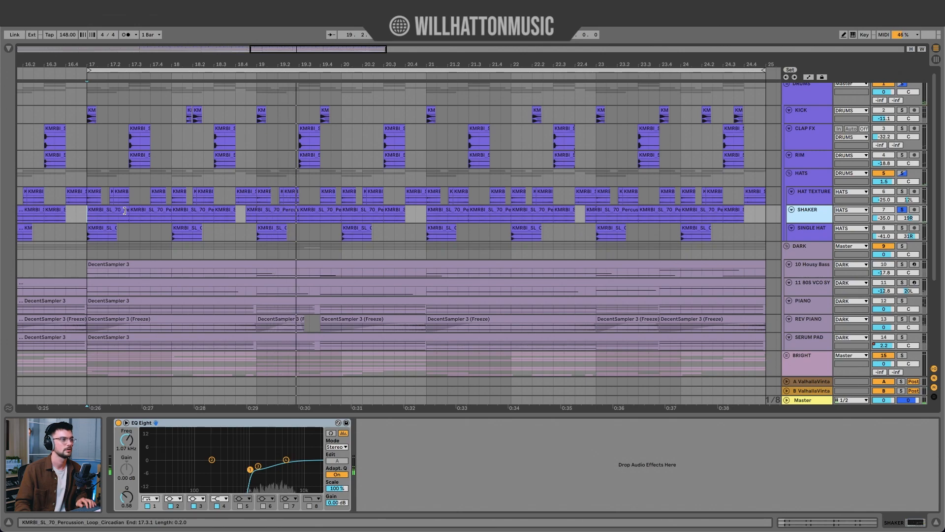
# Inspect the SHAKER clip at bar 17 and the SINGLE HAT track.
pyautogui.click(124, 211)
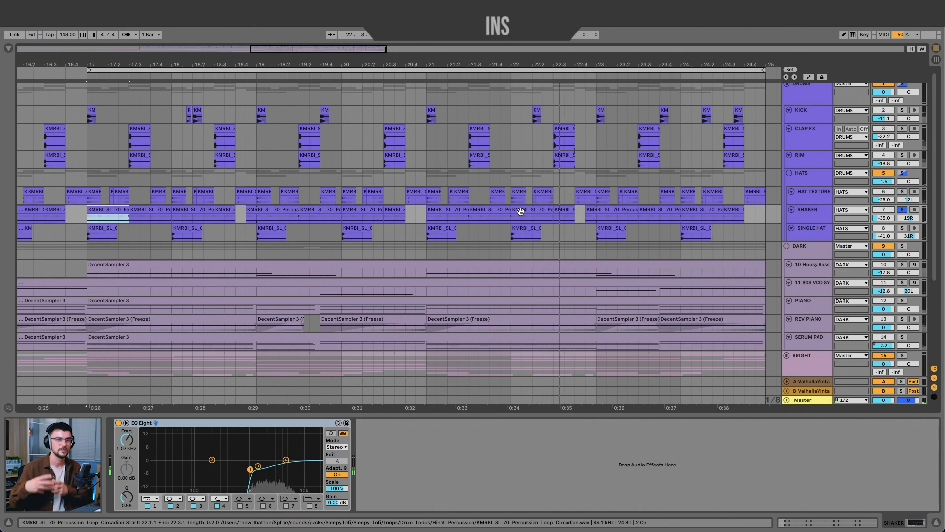
pyautogui.click(810, 230)
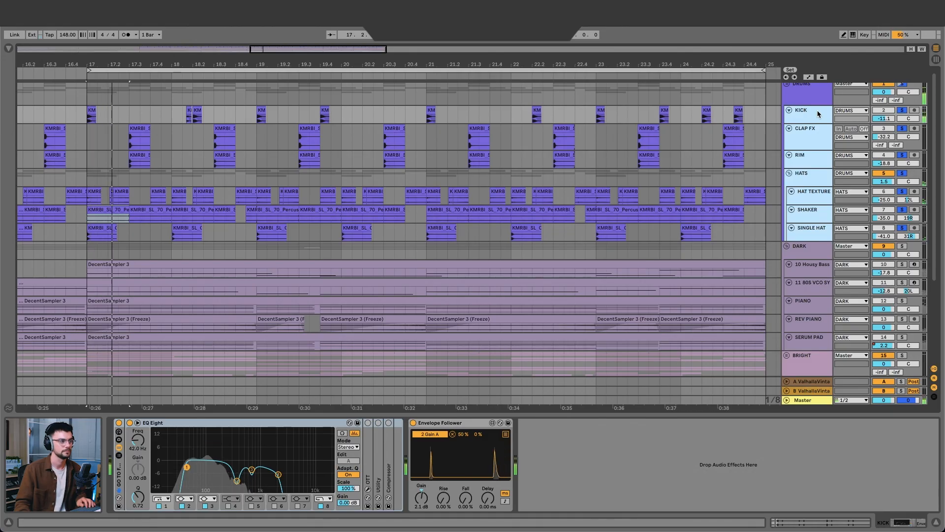
# Compare the DRUMS group with EQ Eight band 8 off and on, and with the Lifeline plug-in bypassed and active.
pyautogui.click(807, 94)
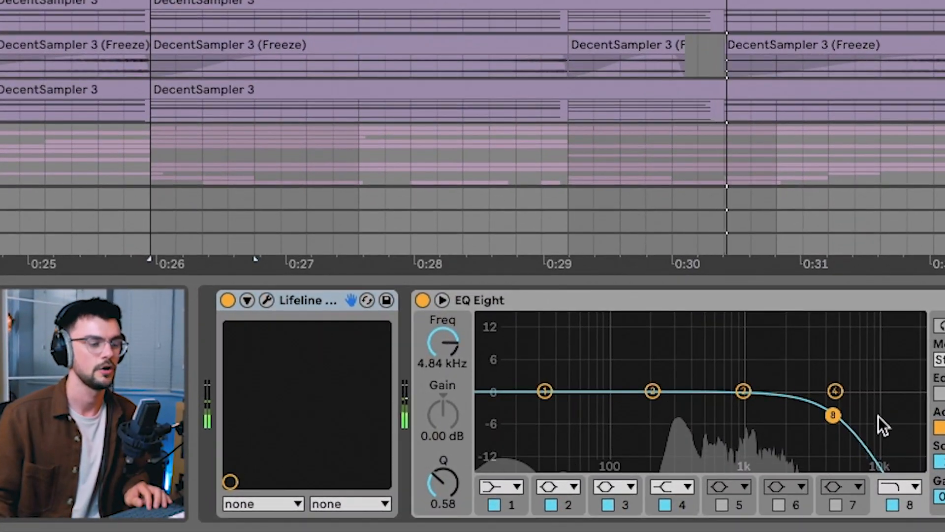
pyautogui.click(892, 505)
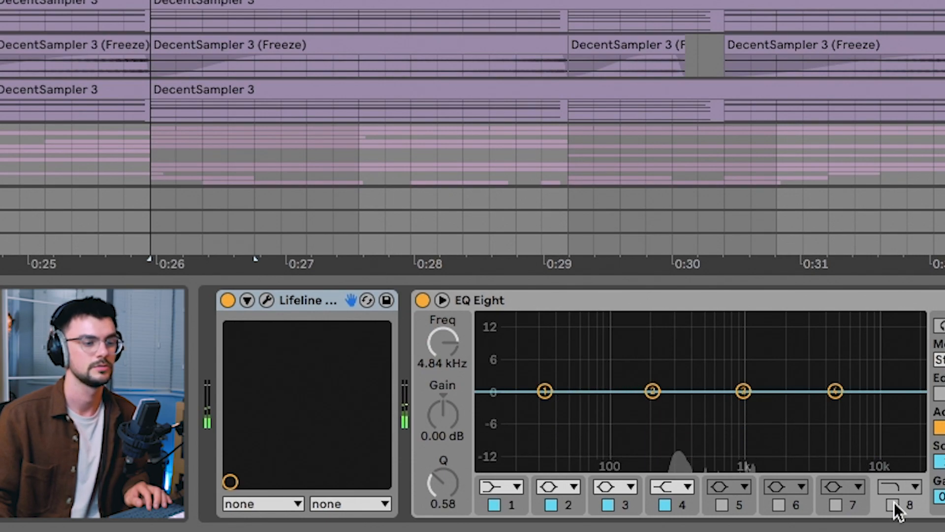
pyautogui.click(892, 504)
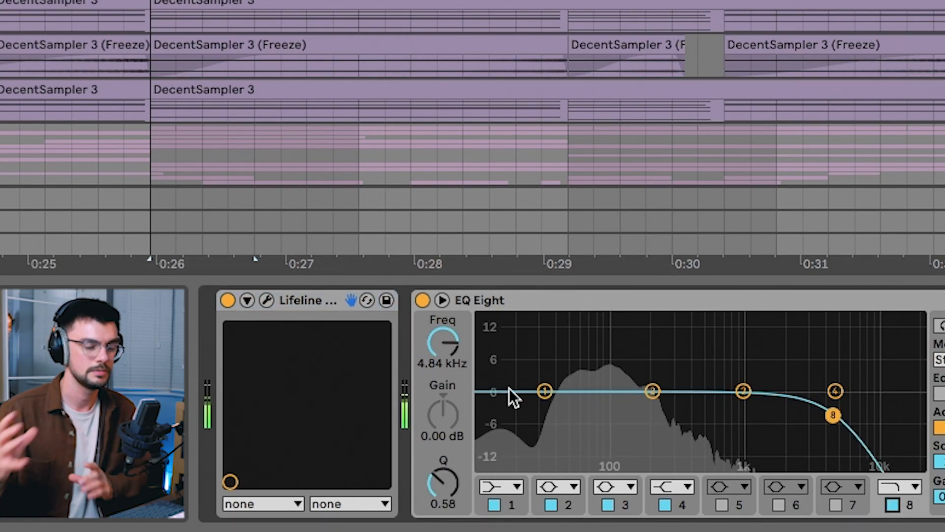
pyautogui.click(266, 299)
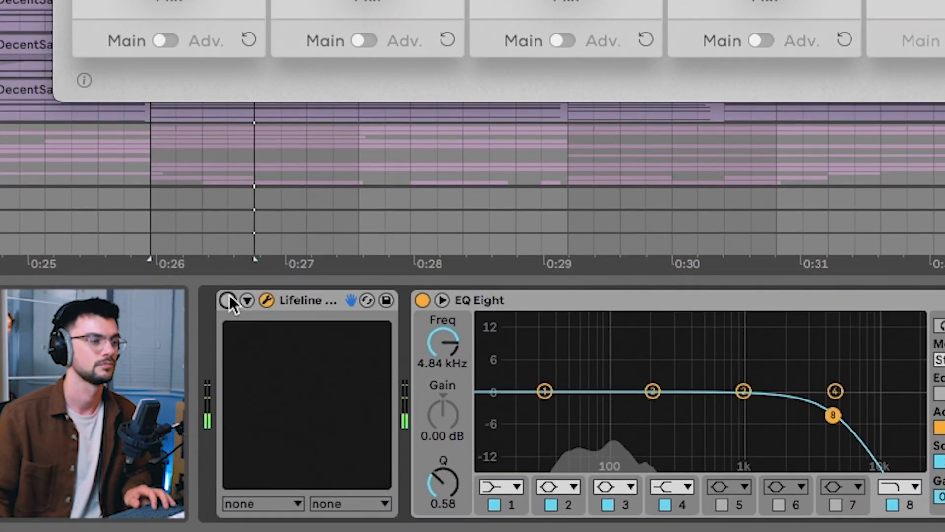
pyautogui.click(228, 300)
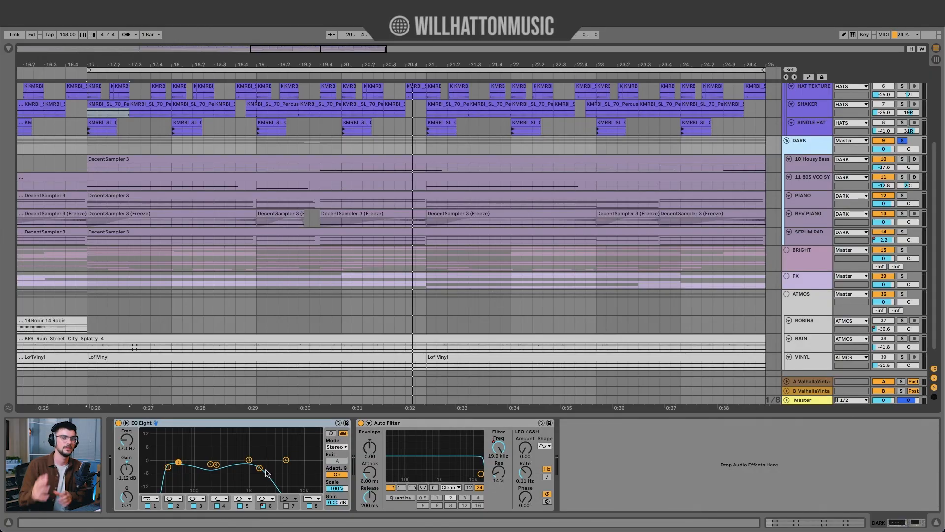
# View the effect chains on the BRIGHT and DARK groups and play the soloed DARK group.
pyautogui.click(861, 247)
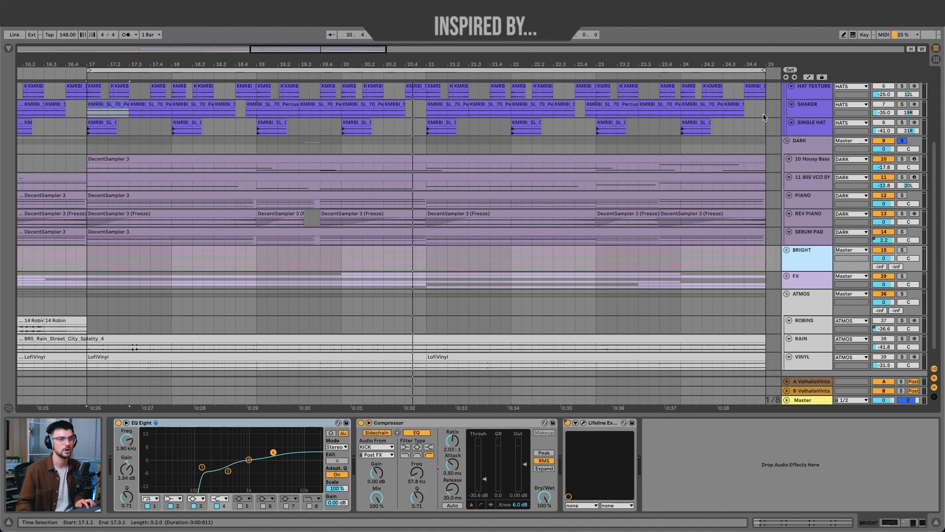
pyautogui.click(819, 151)
pyautogui.press('space')
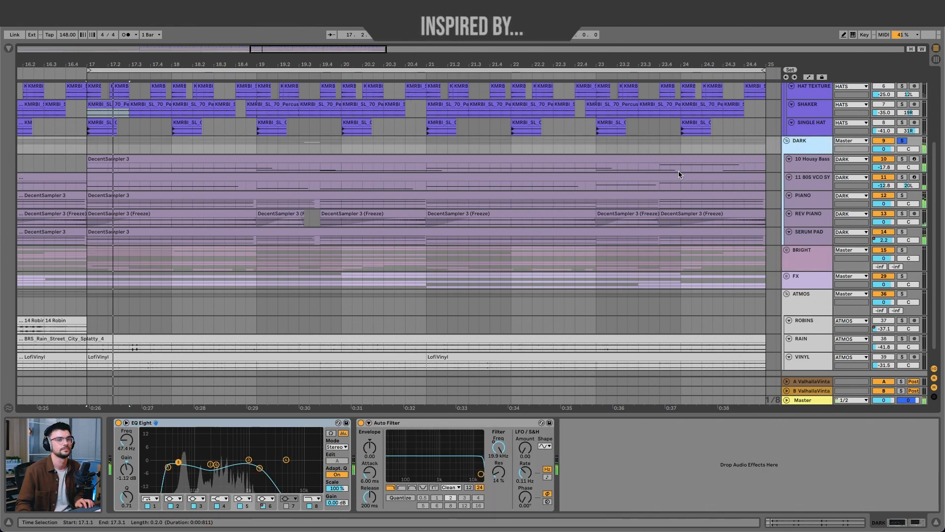
# Enlarge the five tracks of the DARK group from 10 Housy Bass to SERUM PAD, and view the PIANO track's effects.
pyautogui.click(817, 238)
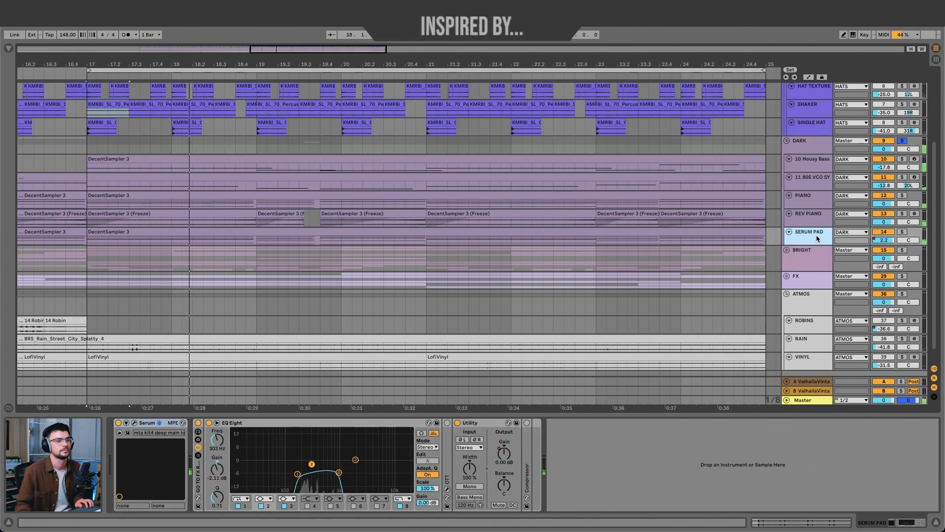
pyautogui.keyDown('shift'); pyautogui.click(813, 173); pyautogui.keyUp('shift')
pyautogui.moveTo(804, 246); pyautogui.dragTo(811, 259)
pyautogui.scroll(3, 812, 261)
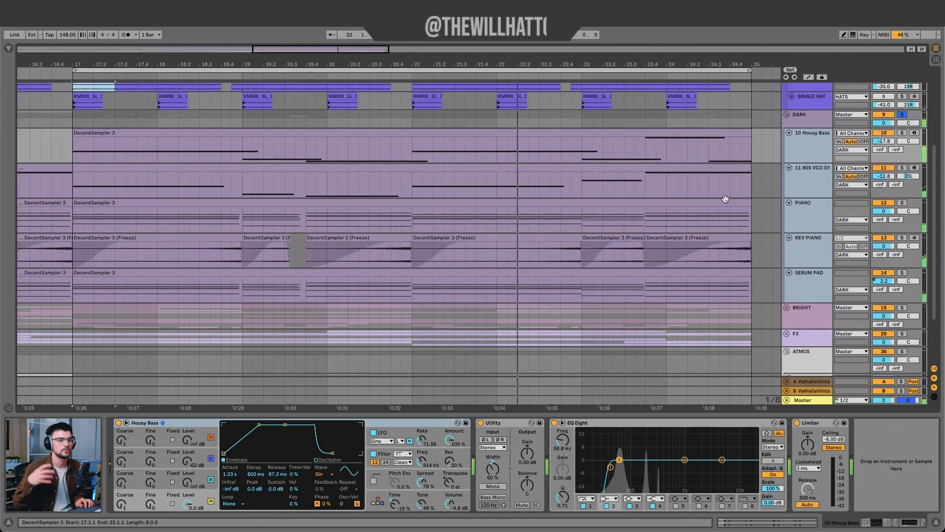
pyautogui.click(811, 212)
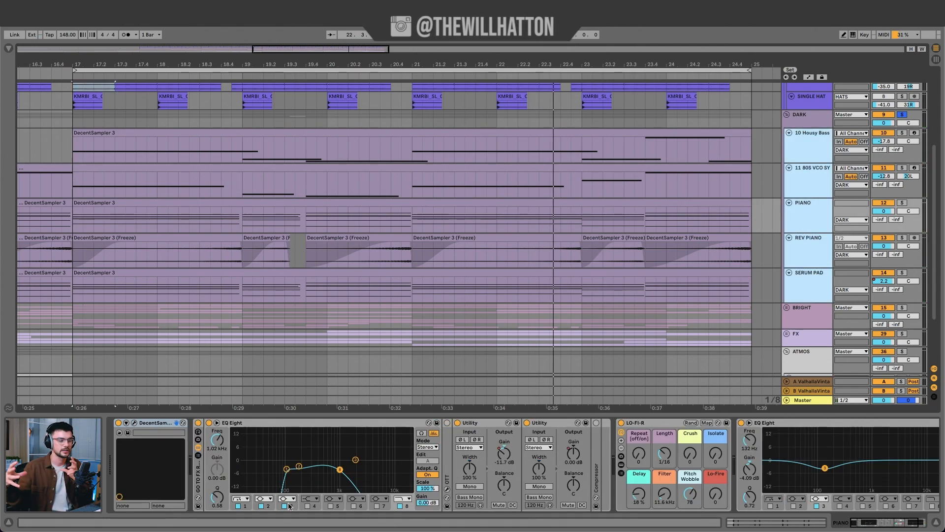
# Show the automation lanes and compare the soloed PIANO track with the LO-FI-R rack off and on during playback.
pyautogui.hscroll(3, 415, 439)
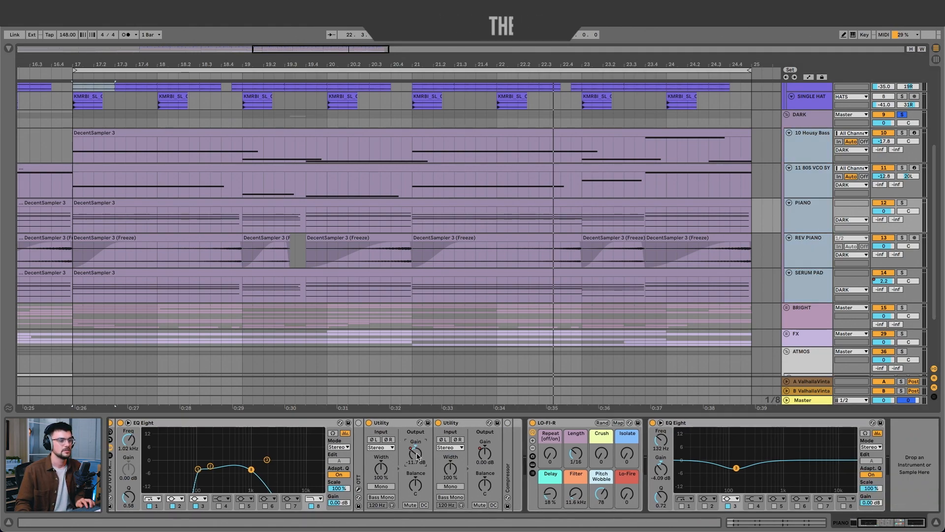
pyautogui.press('a')
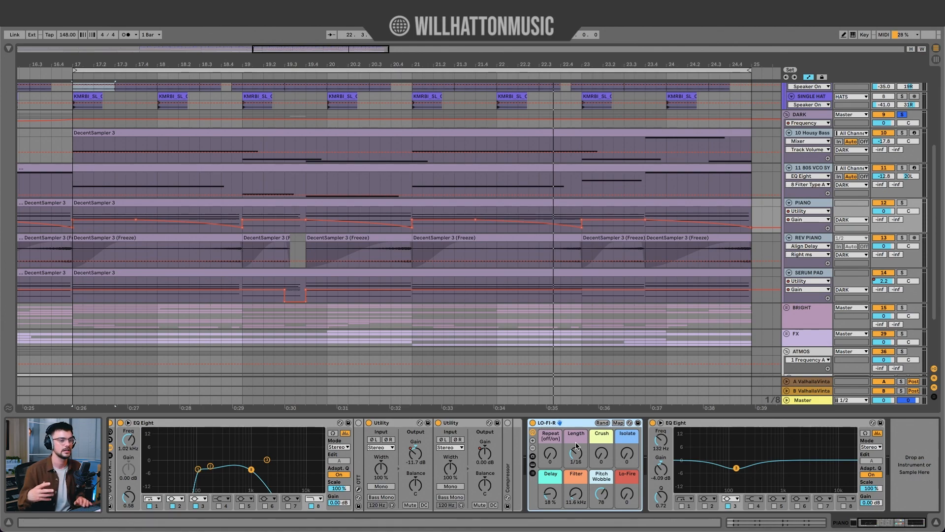
pyautogui.click(533, 422)
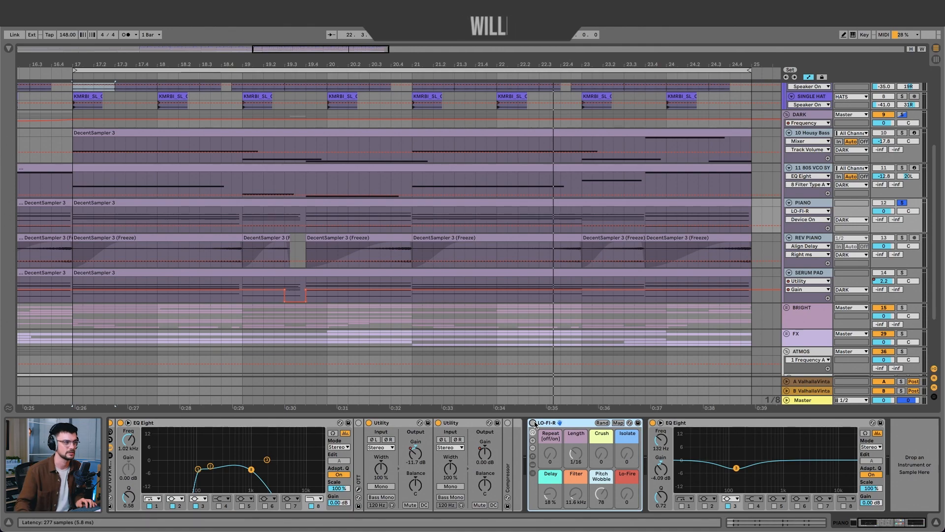
pyautogui.press('space')
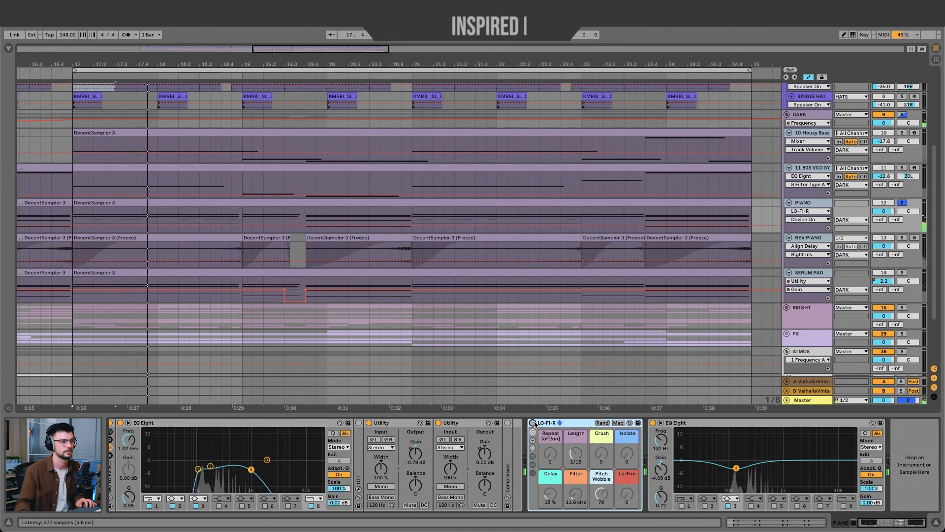
pyautogui.press('space')
pyautogui.click(533, 423)
pyautogui.press('space')
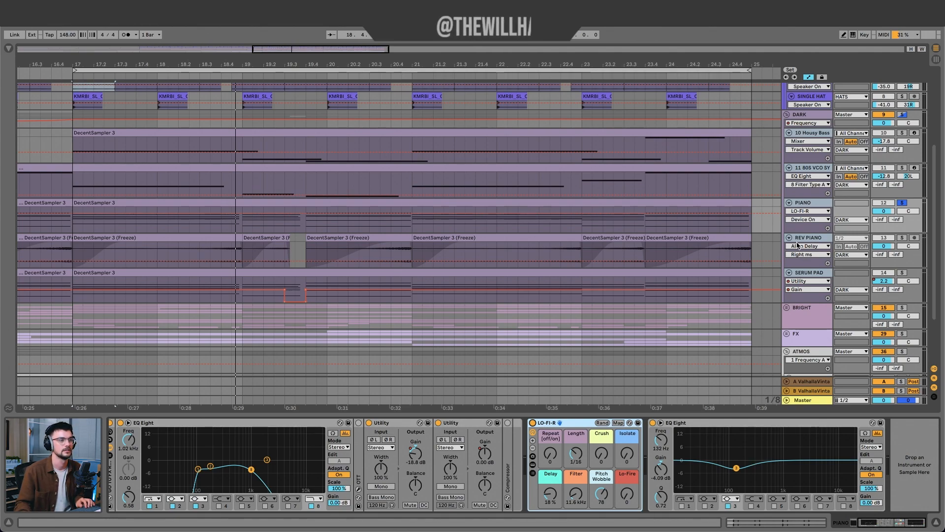
# Audition the REV PIANO track, and compare the notes of the PIANO clip with those of the 11 80S VCO SYNTH clip.
pyautogui.click(803, 241)
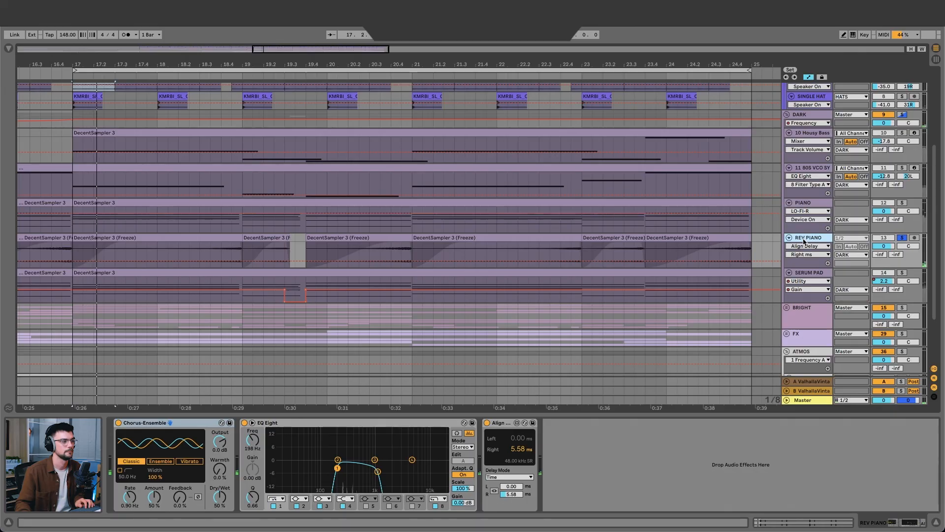
pyautogui.click(803, 204)
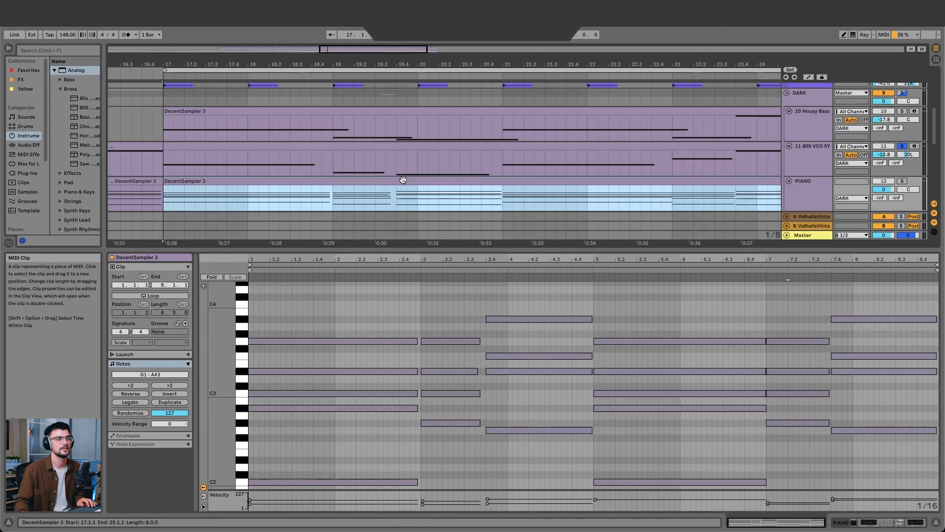
pyautogui.click(393, 146)
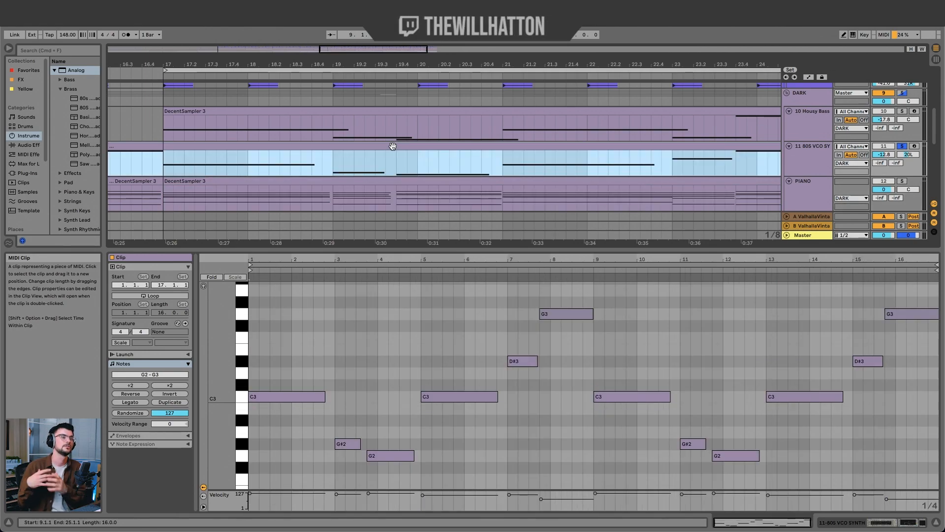
# Inspect the 80S VCO SYNTH's filter envelope and ValhallaVintageVerb settings, and play the soloed track.
pyautogui.click(809, 149)
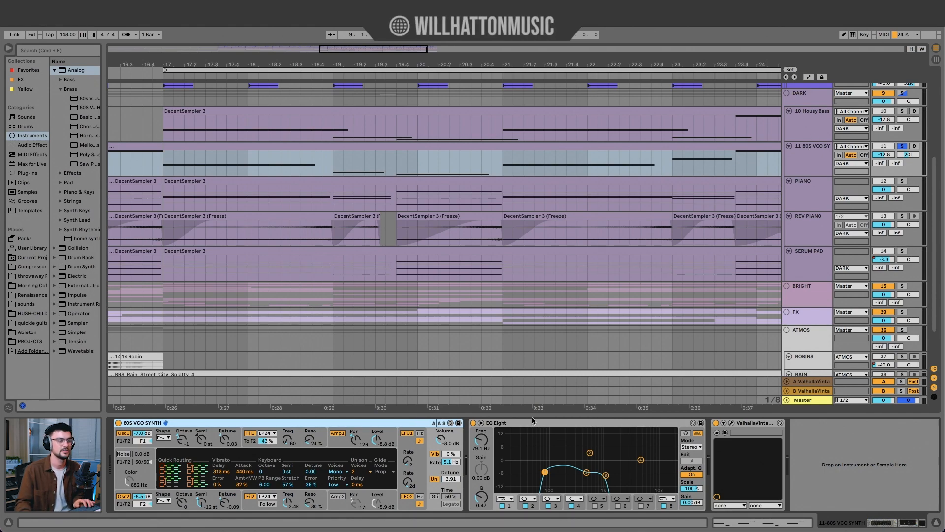
pyautogui.click(296, 432)
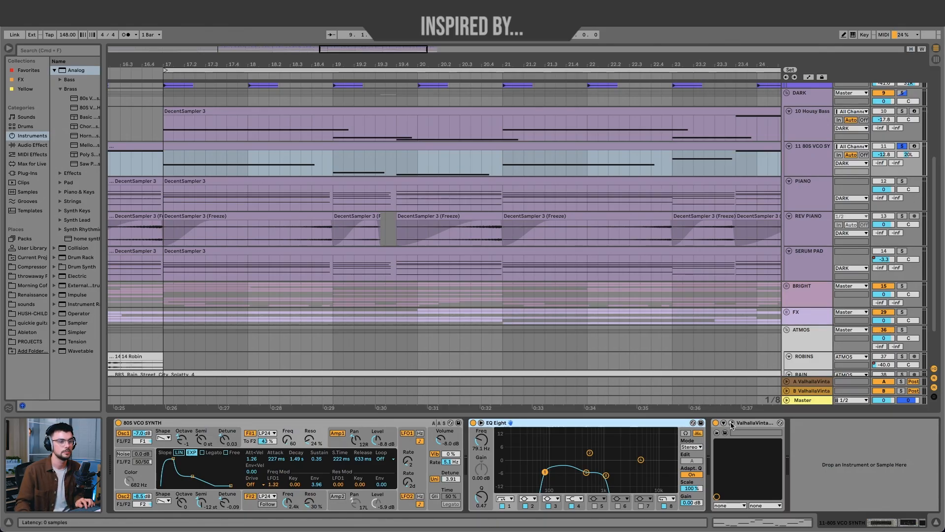
pyautogui.click(732, 424)
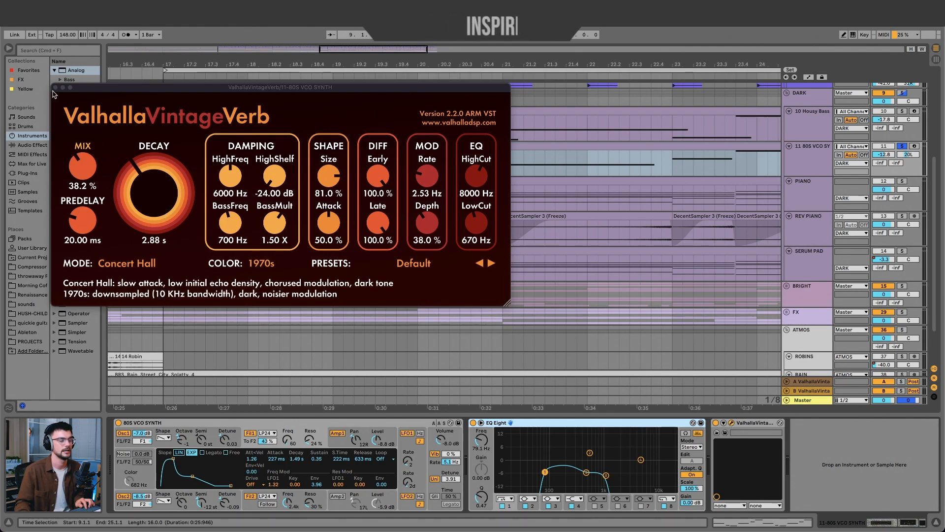
pyautogui.click(55, 88)
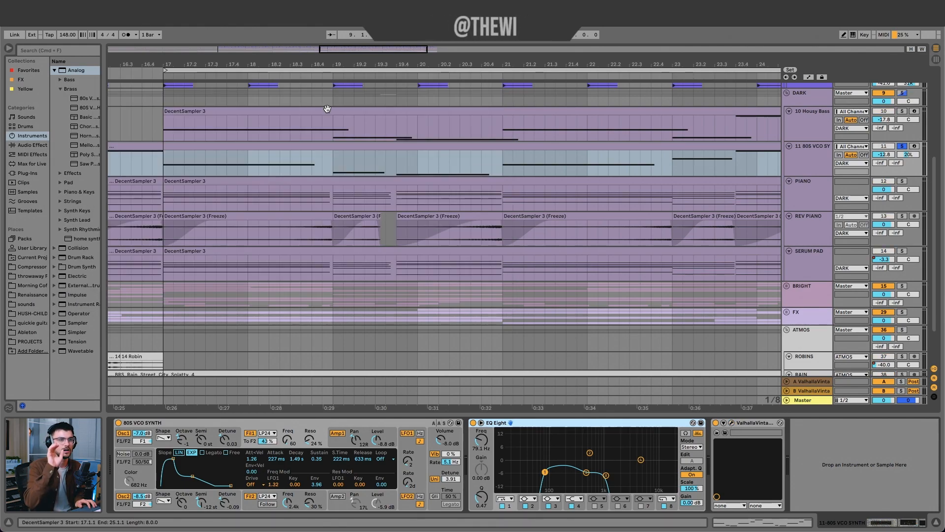
pyautogui.press('space')
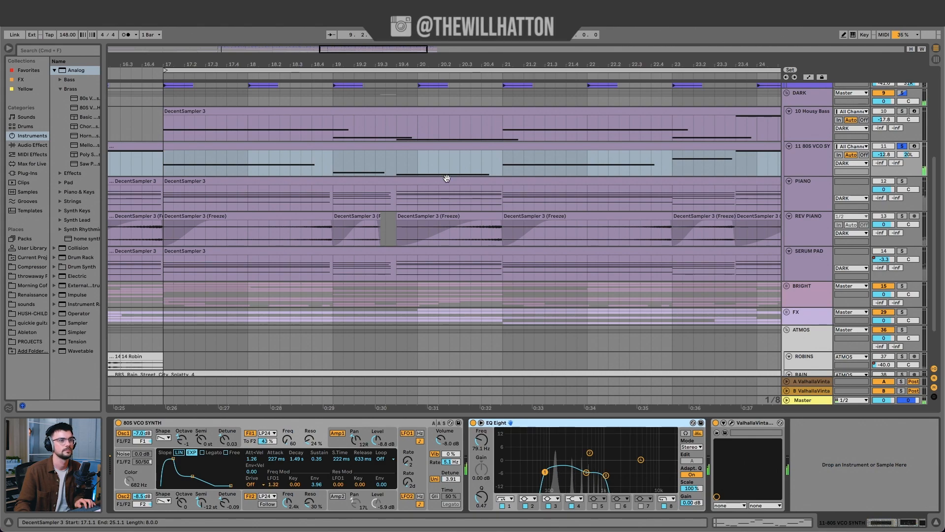
pyautogui.doubleClick(327, 148)
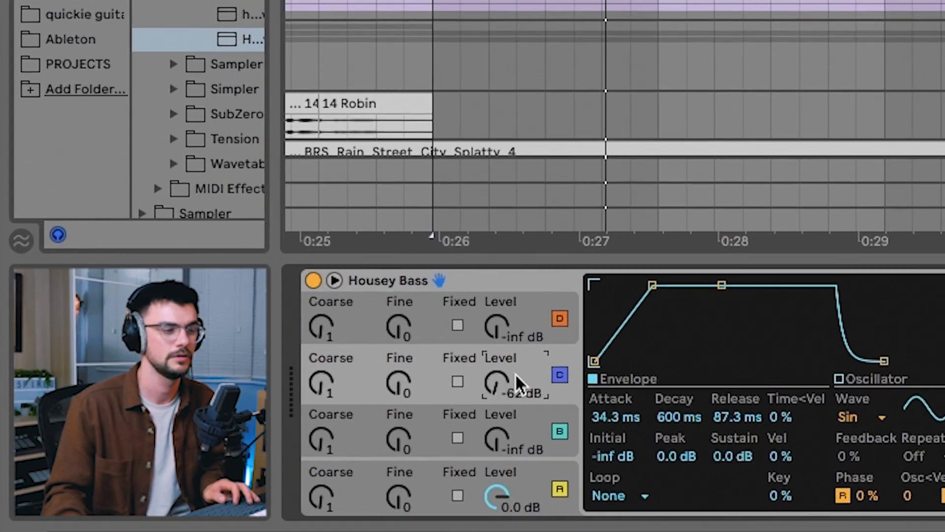
# Audition the Housey Bass, adding the 80S VCO SYNTH, PIANO and REV PIANO tracks to the solo.
pyautogui.moveTo(218, 403); pyautogui.dragTo(217, 400)
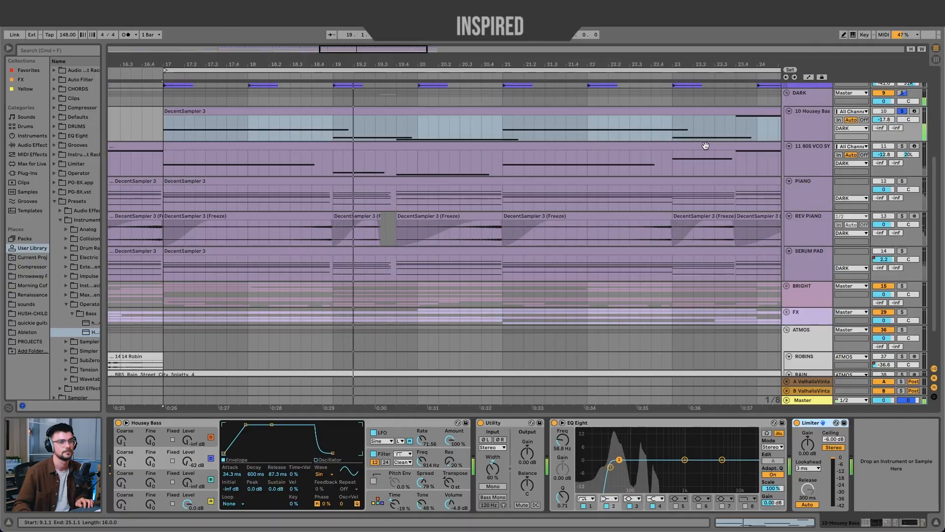
pyautogui.keyDown('shift'); pyautogui.click(807, 226); pyautogui.keyUp('shift')
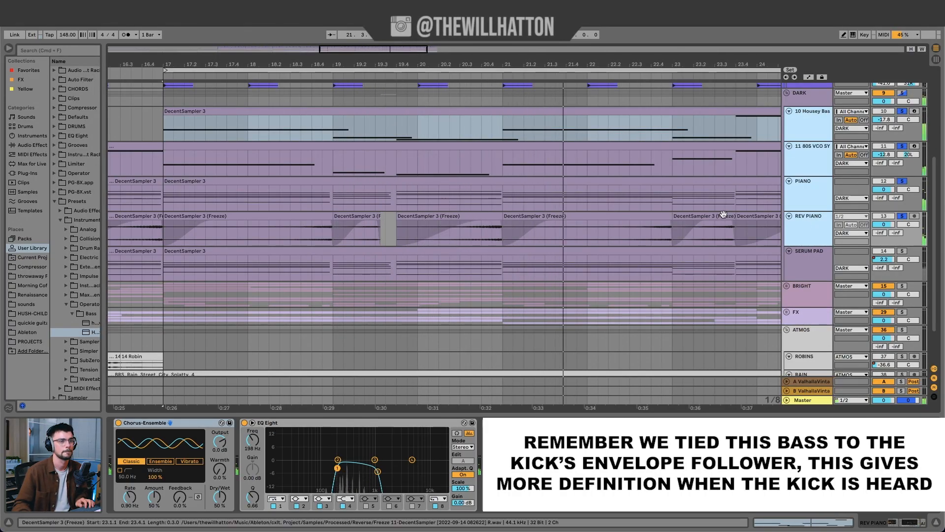
pyautogui.hscroll(2, 723, 214)
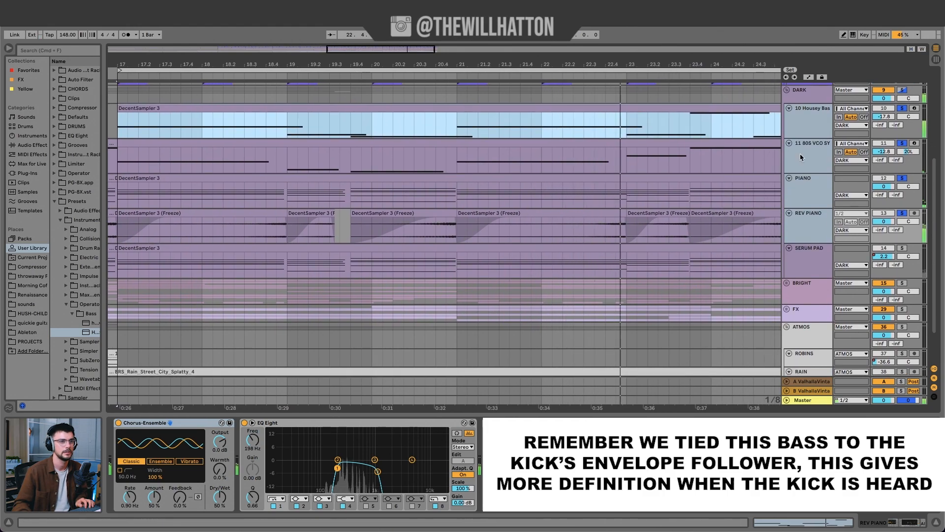
# Solo the SERUM PAD track, view its Serum patch, and compare its sound with EQ Eight off and on.
pyautogui.click(805, 127)
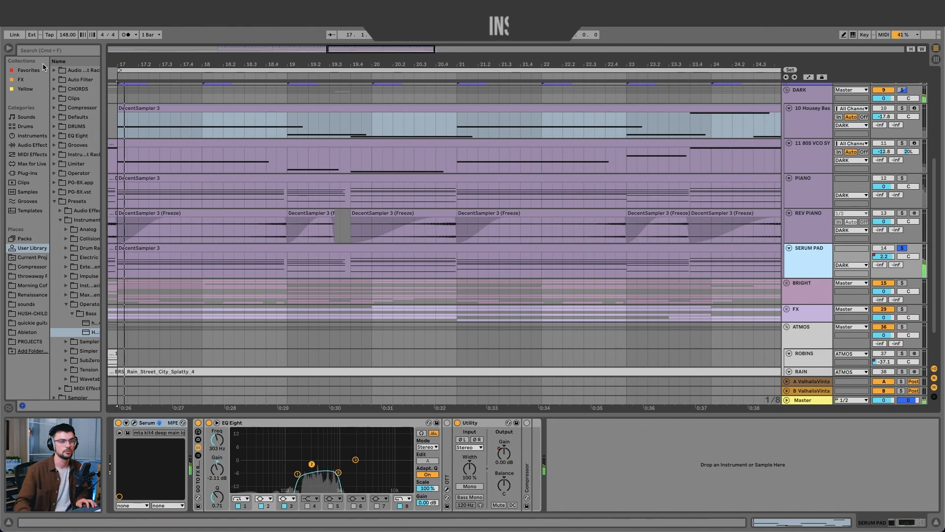
pyautogui.click(134, 423)
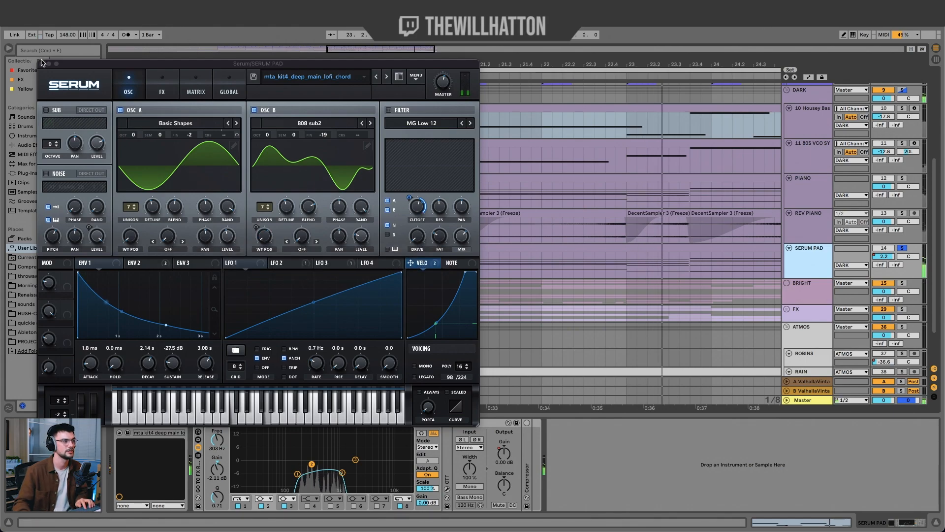
pyautogui.press('super+w')
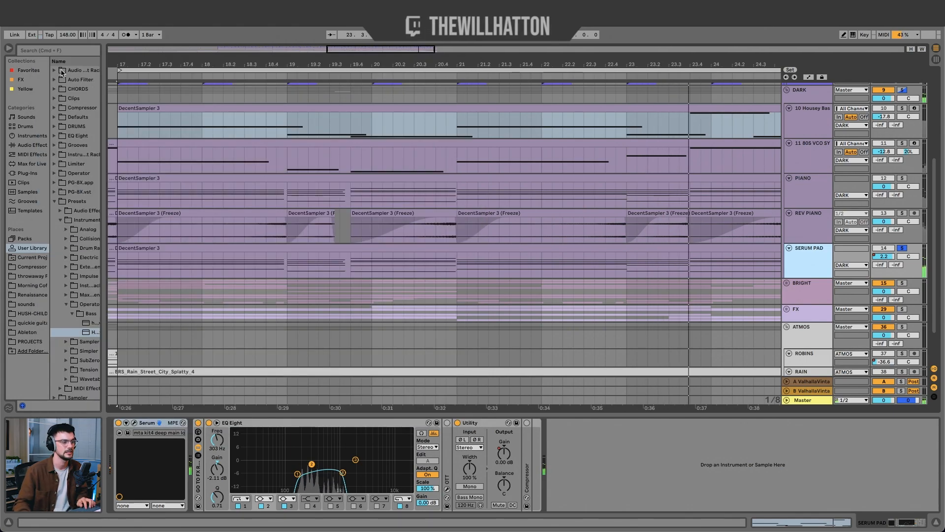
pyautogui.click(209, 423)
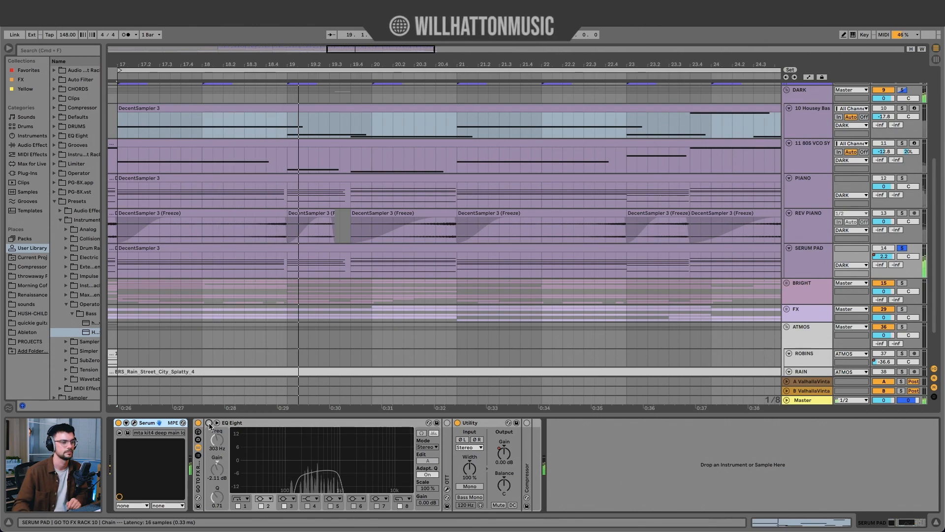
pyautogui.click(209, 423)
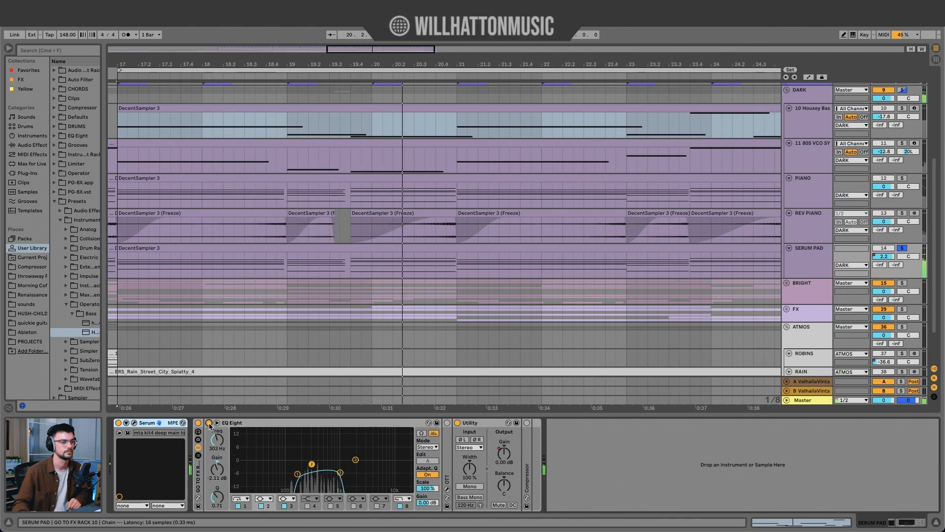
# Play all tracks of the DARK group together, and add the whole DRUMS group to the solo.
pyautogui.click(802, 92)
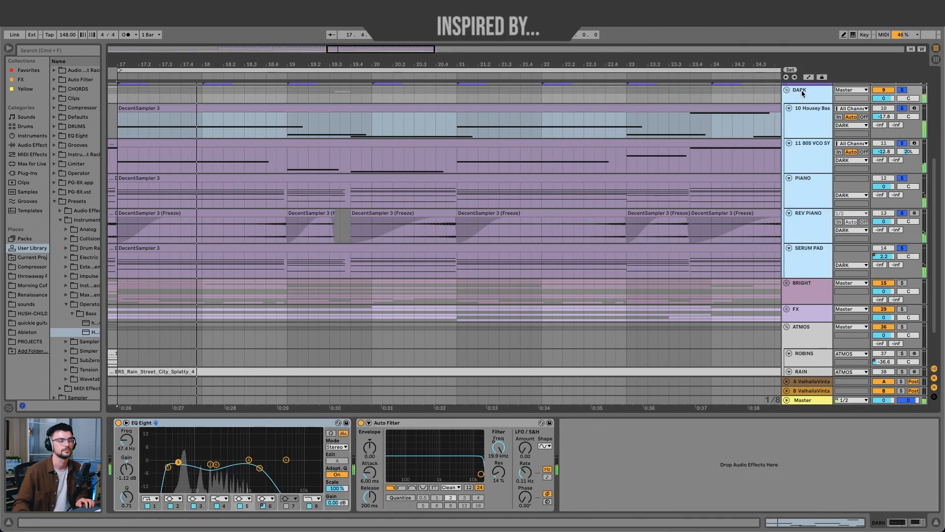
pyautogui.scroll(5, 802, 93)
pyautogui.click(801, 94)
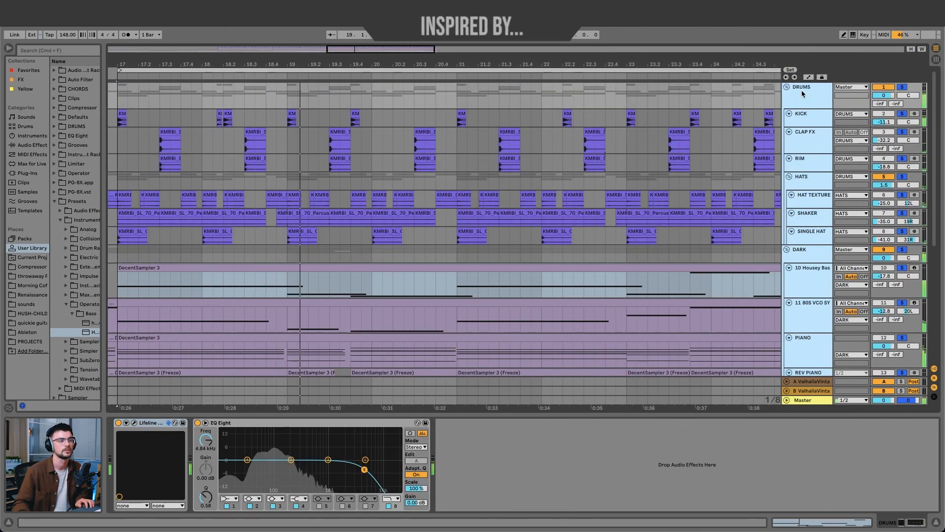
pyautogui.scroll(-2, 818, 173)
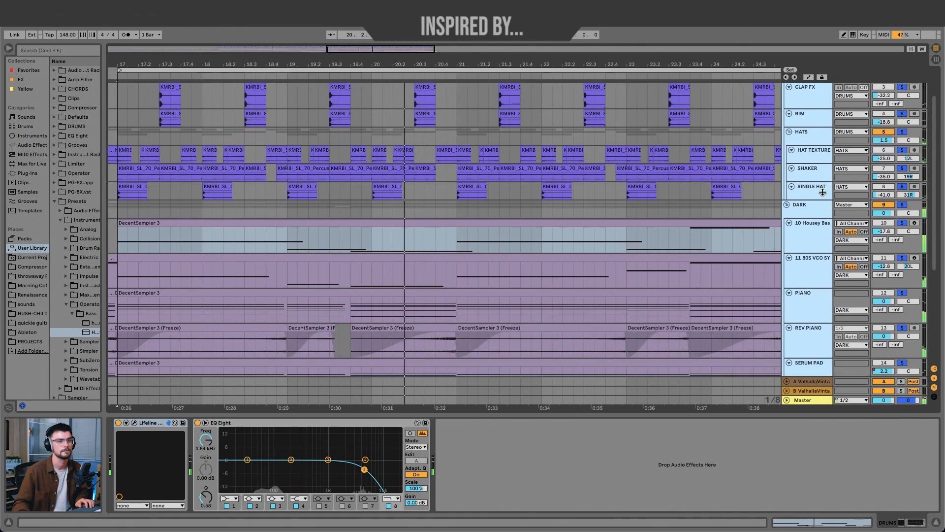
pyautogui.scroll(-2, 822, 192)
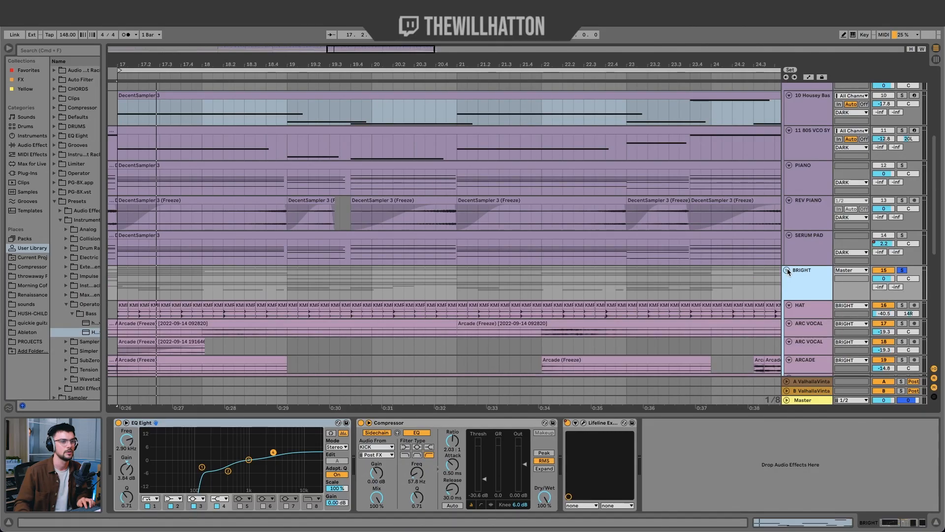
# View the HAT track's effects in the BRIGHT group and select its first clip at bar 17.
pyautogui.scroll(-4, 812, 212)
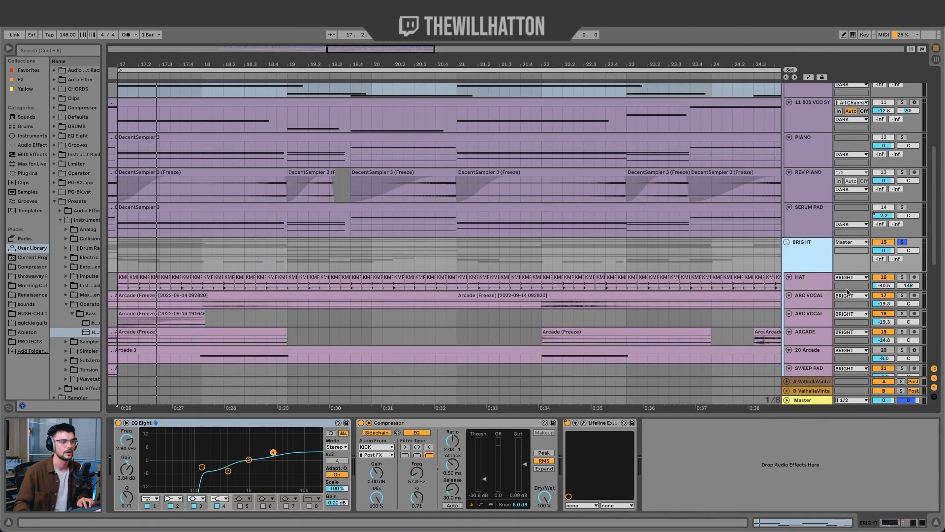
pyautogui.scroll(-3, 811, 216)
pyautogui.click(810, 173)
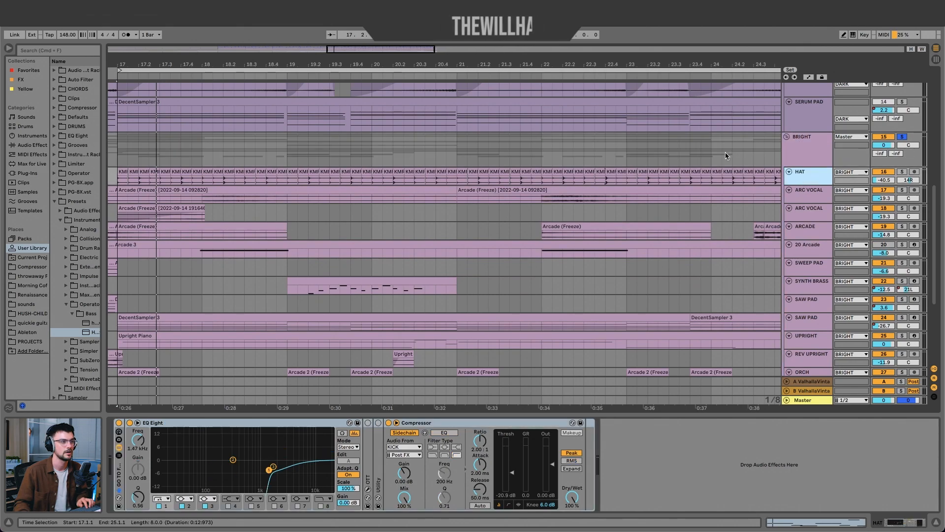
pyautogui.click(122, 173)
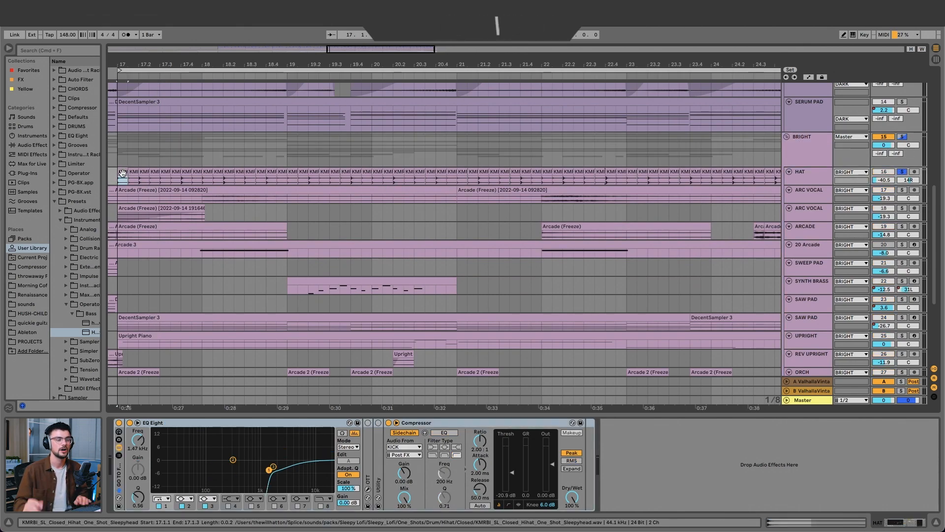
# Examine the BRIGHT group's clips across the whole arrangement from bar 1 to bar 25.
pyautogui.hscroll(-9, 122, 173)
pyautogui.scroll(-5, 216, 170)
pyautogui.hscroll(-4, 216, 170)
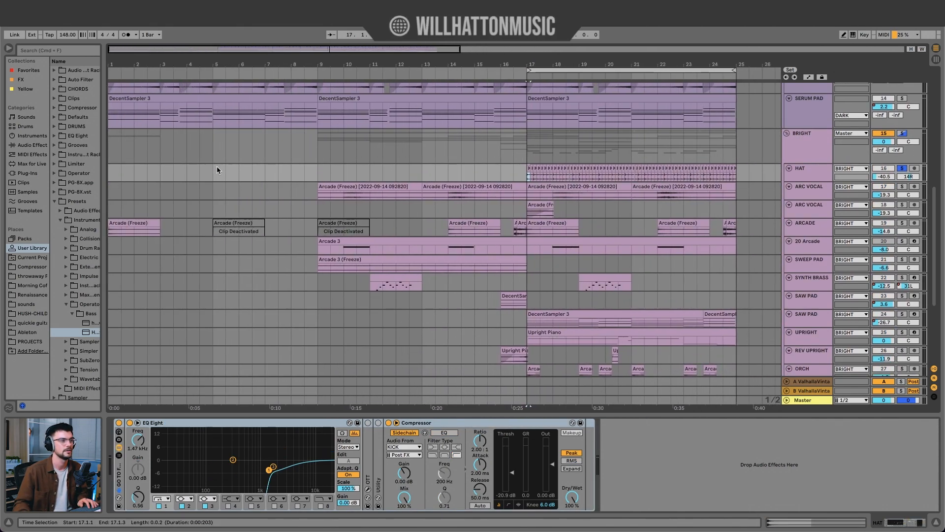
pyautogui.scroll(2, 217, 170)
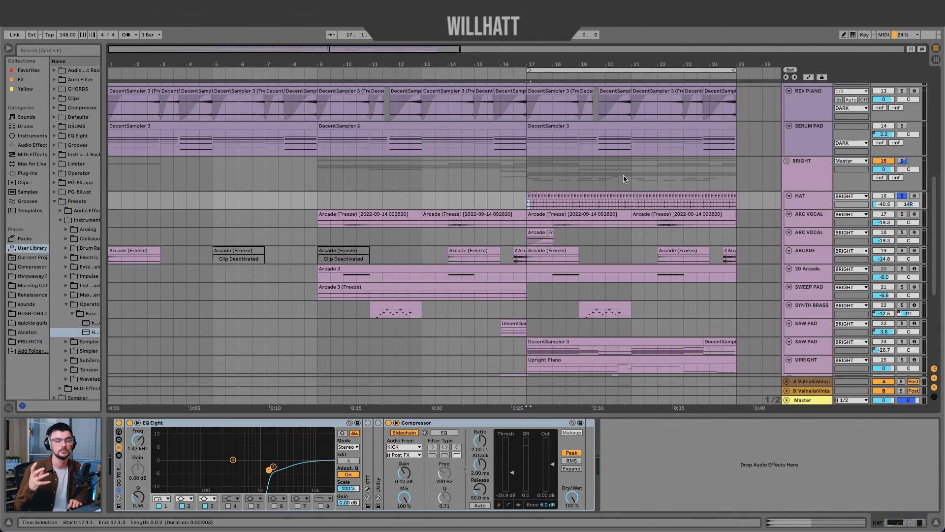
# Play the soloed HAT track from bar 17 and select its clips from bar 17 through 18.4.
pyautogui.scroll(5, 624, 179)
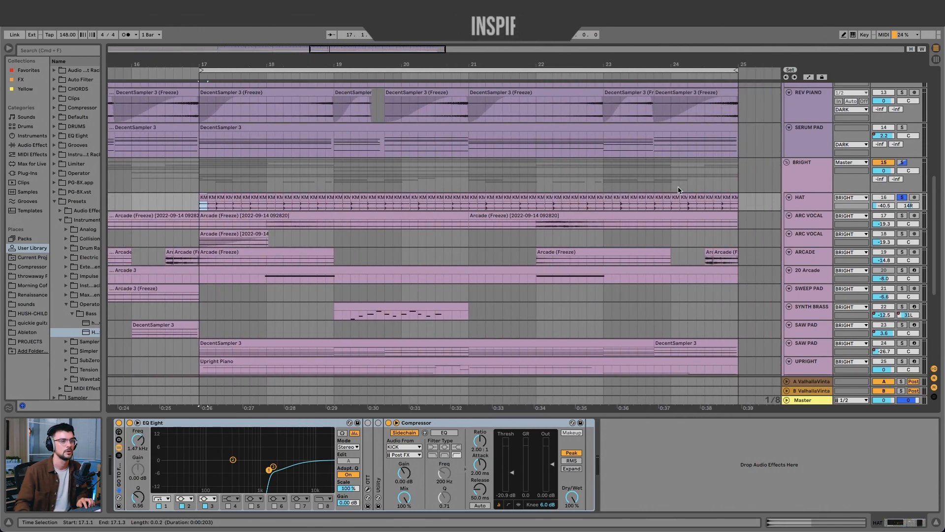
pyautogui.scroll(3, 240, 191)
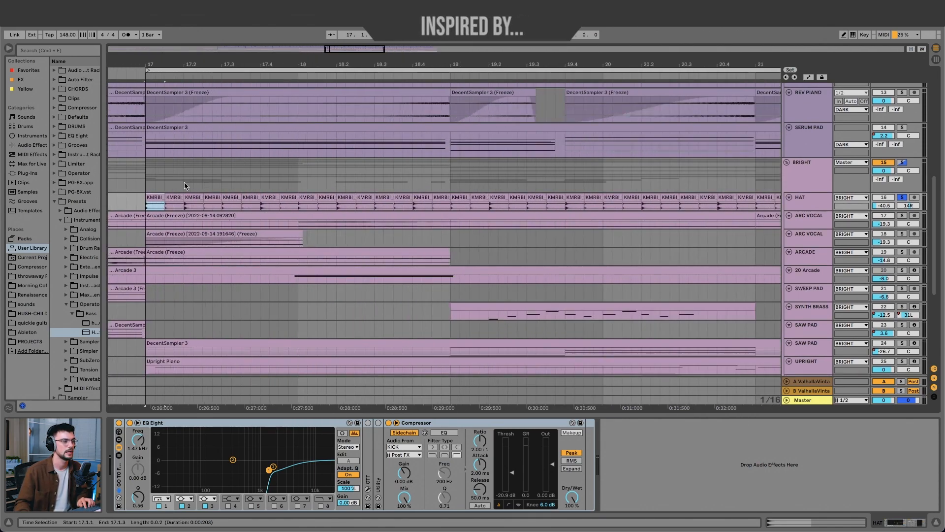
pyautogui.scroll(2, 185, 185)
pyautogui.press('space')
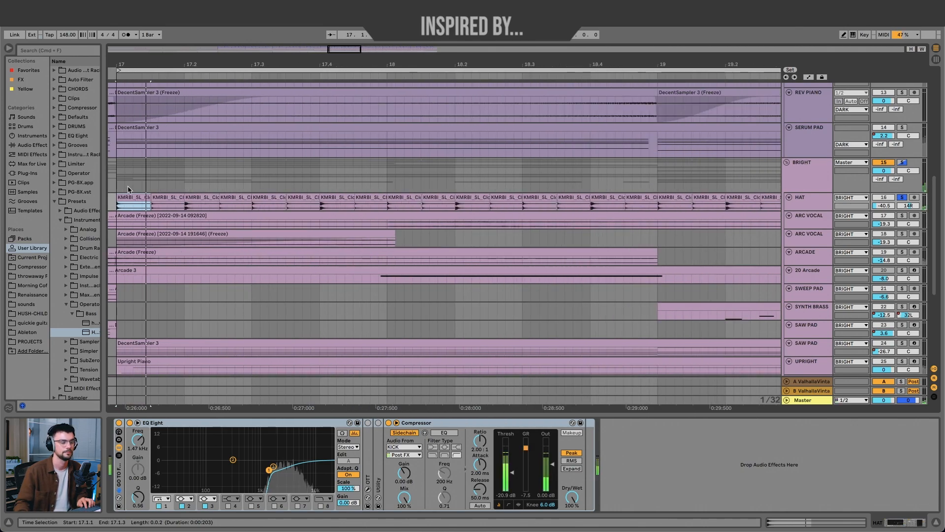
pyautogui.keyDown('shift'); pyautogui.click(598, 196); pyautogui.keyUp('shift')
pyautogui.doubleClick(598, 195)
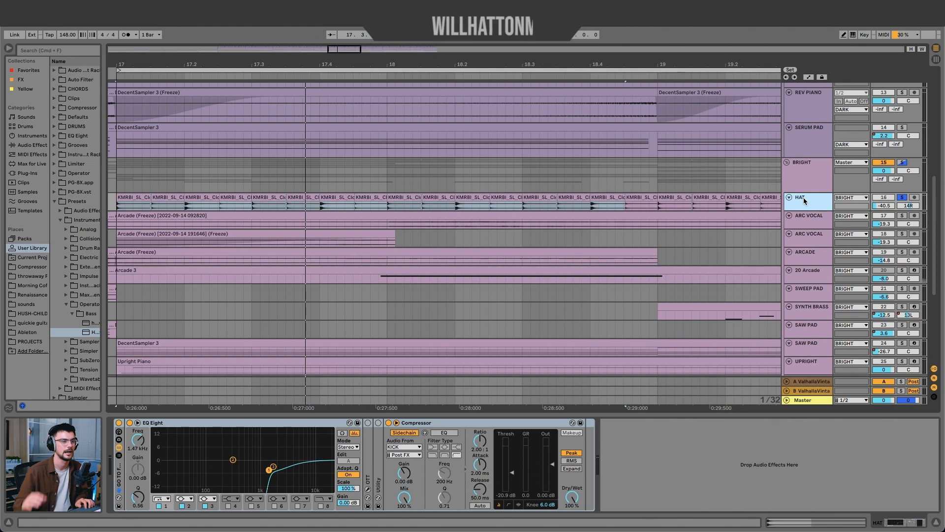
# Enlarge the upper ARC VOCAL track in the BRIGHT group and play it soloed from 17.4.4.
pyautogui.click(803, 235)
pyautogui.click(802, 222)
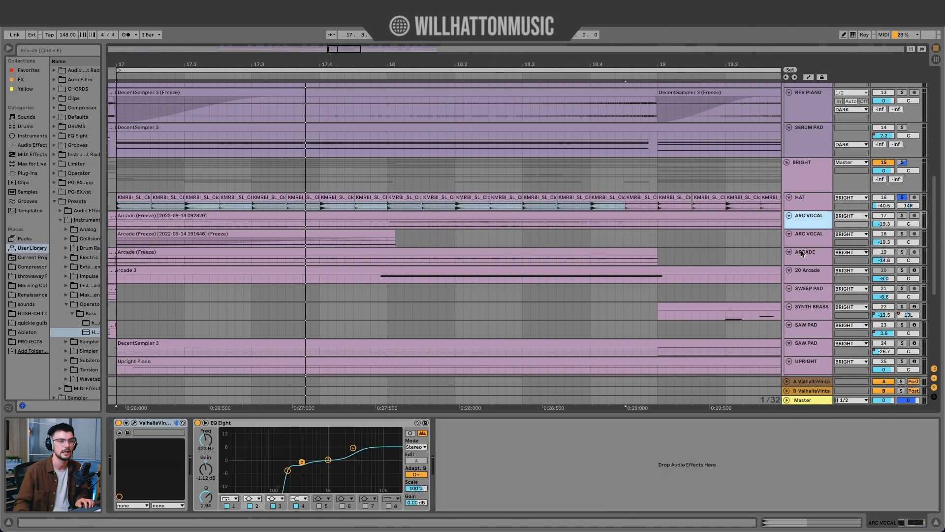
pyautogui.moveTo(802, 227); pyautogui.dragTo(804, 264)
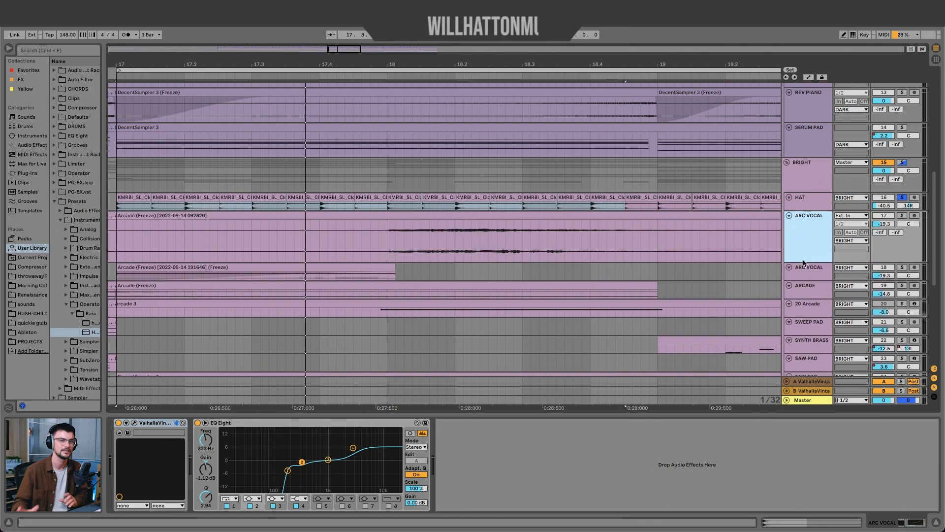
pyautogui.scroll(-5, 347, 267)
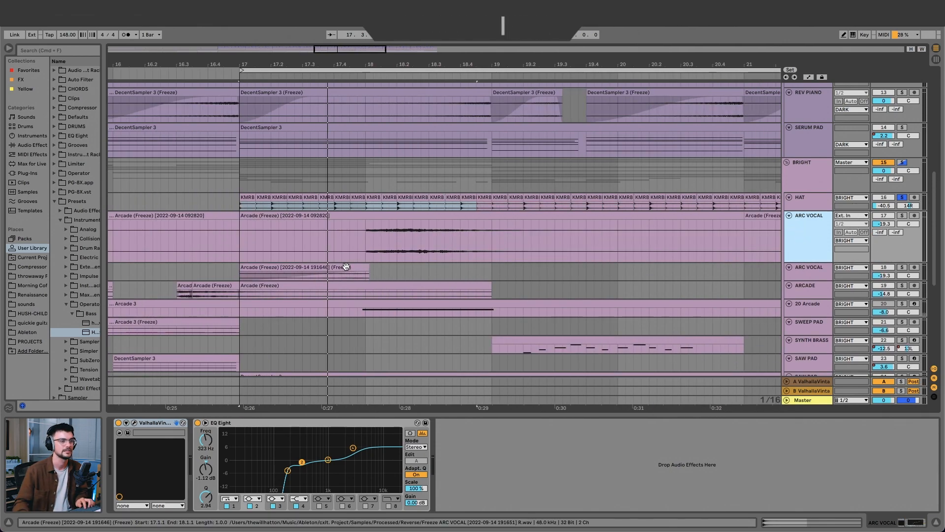
pyautogui.click(357, 245)
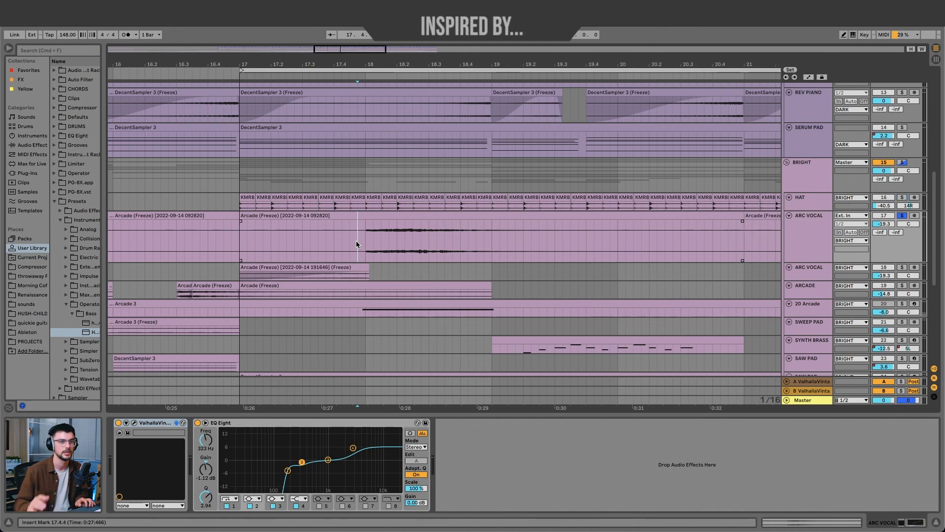
pyautogui.press('space')
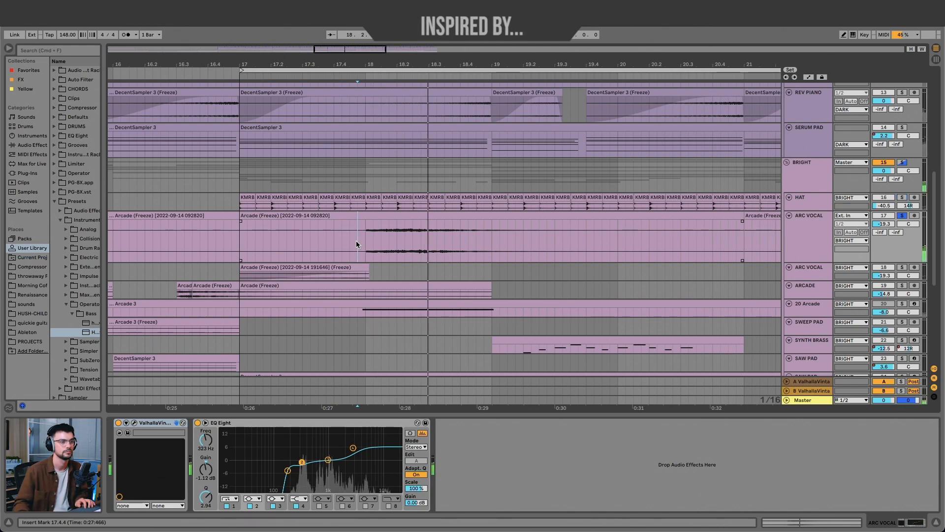
# View the upper ARC VOCAL track's ValhallaVintageVerb settings and show the arrangement's automation.
pyautogui.doubleClick(816, 230)
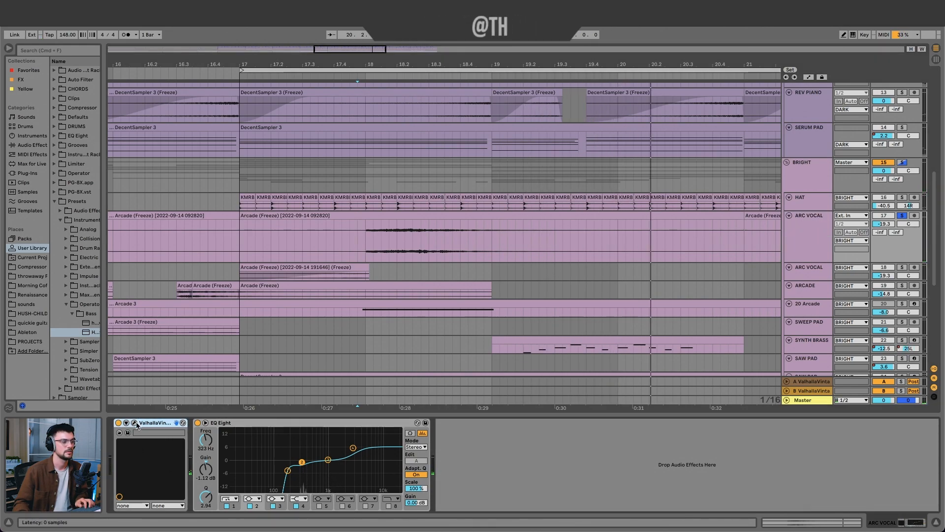
pyautogui.click(137, 426)
pyautogui.press('a')
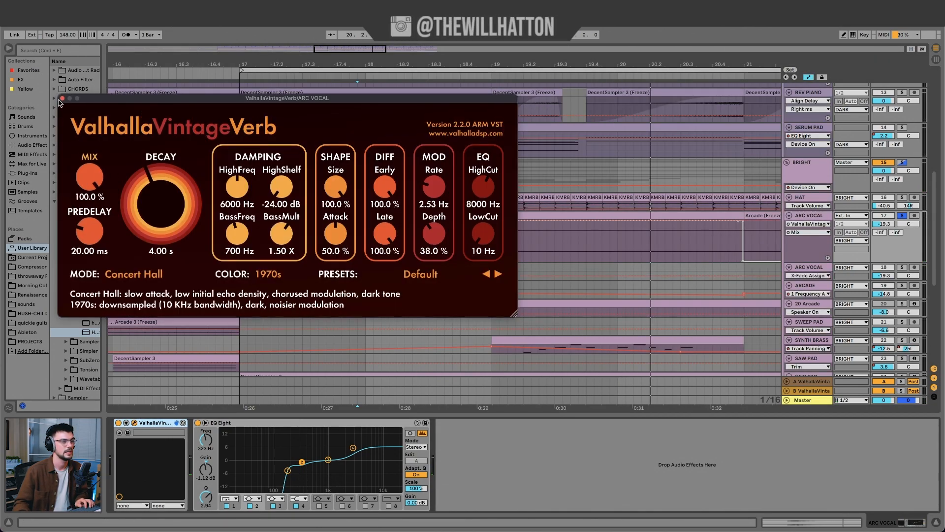
pyautogui.click(62, 99)
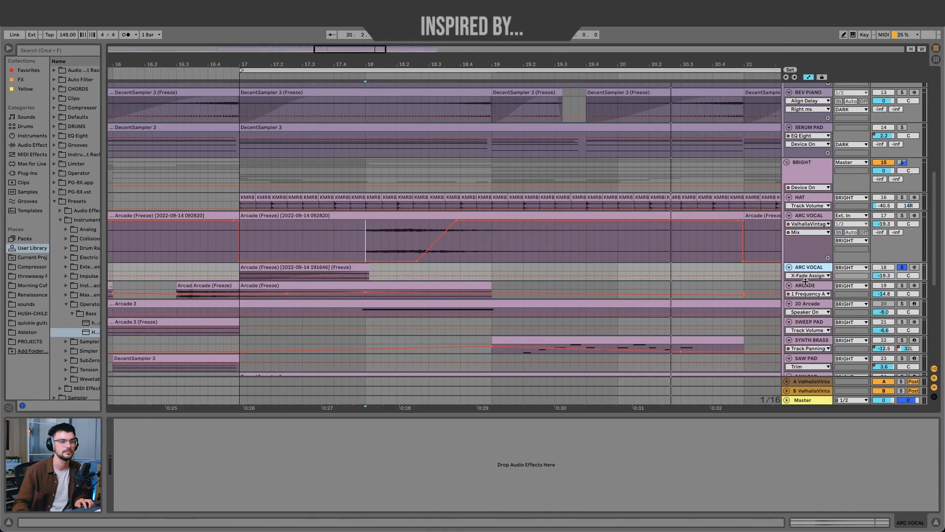
# Enlarge the lower ARC VOCAL track and select the stretch from 18.1.1 to 18.1.2 on the upper ARC VOCAL track.
pyautogui.moveTo(806, 281); pyautogui.dragTo(807, 318)
pyautogui.scroll(5, 365, 232)
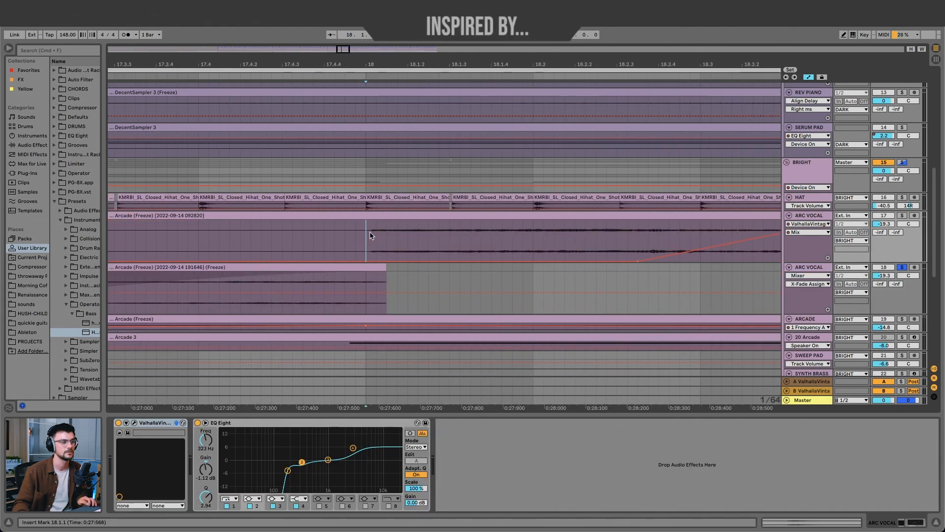
pyautogui.moveTo(368, 233); pyautogui.dragTo(416, 235)
pyautogui.scroll(-3, 418, 236)
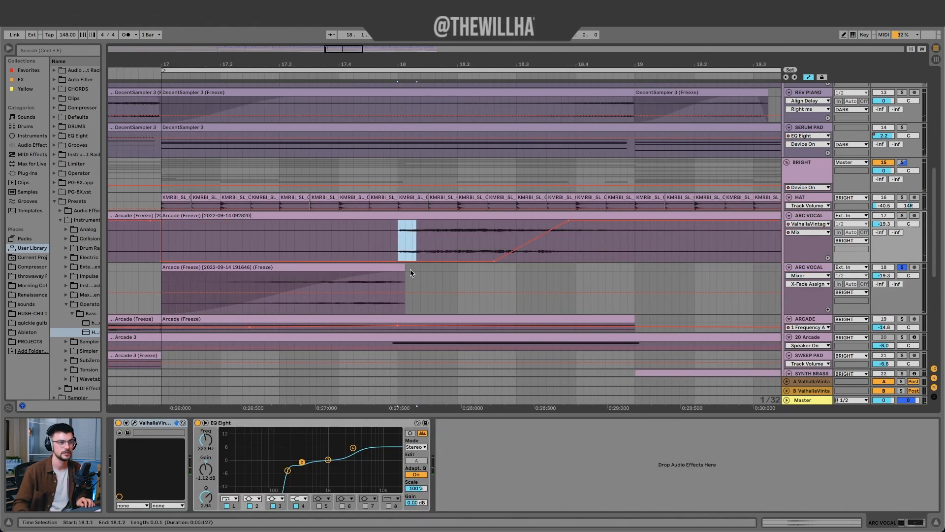
# Play both ARC VOCAL tracks together from bar 17 and select the upper track's clip at bar 21.
pyautogui.click(376, 269)
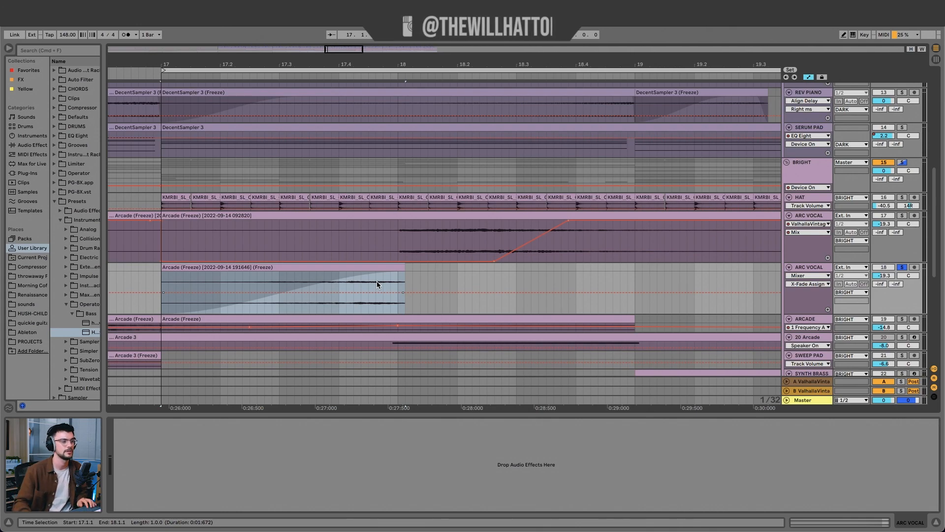
pyautogui.click(385, 215)
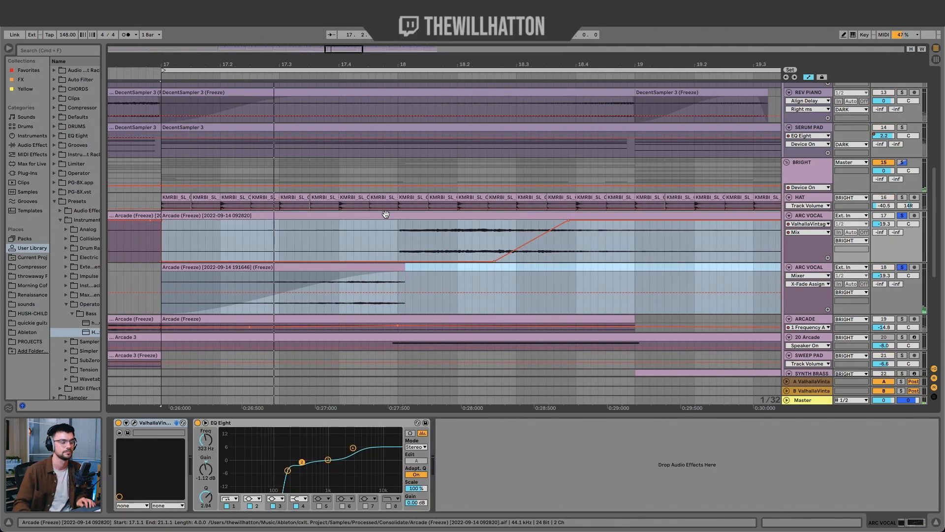
pyautogui.scroll(-5, 387, 214)
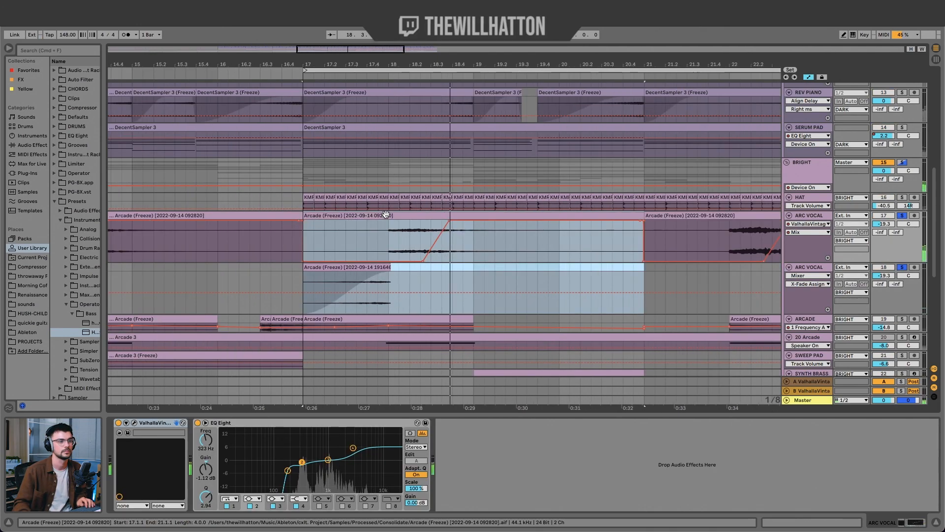
pyautogui.scroll(-3, 452, 246)
pyautogui.hscroll(3, 451, 245)
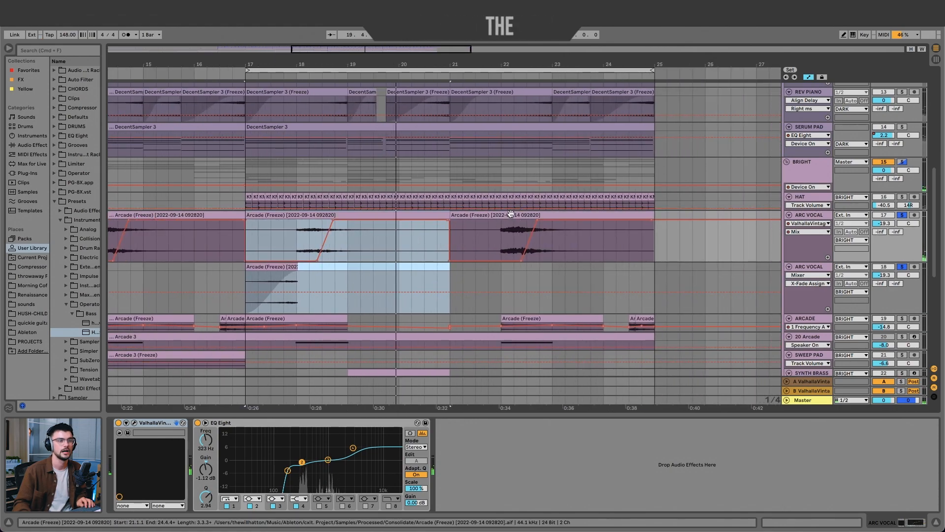
pyautogui.click(511, 214)
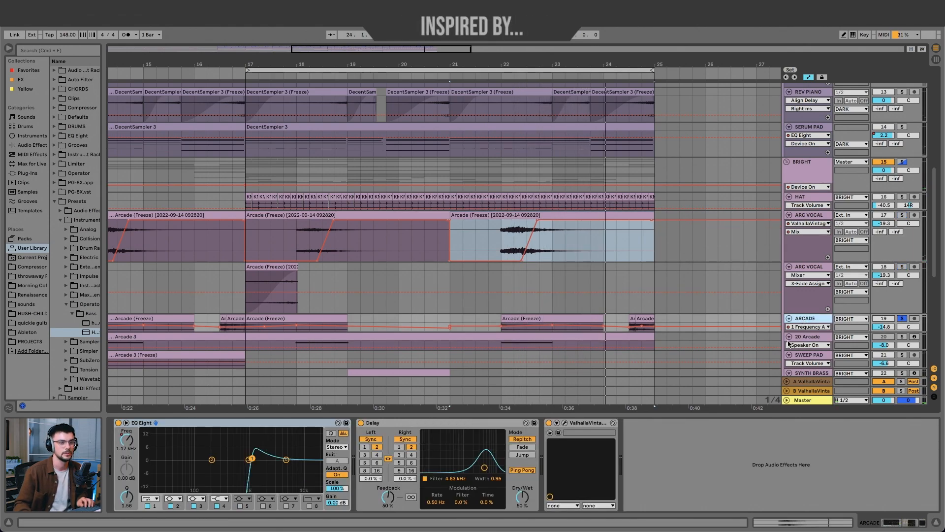
# Delete the 20 Arcade track from the BRIGHT group.
pyautogui.scroll(-4, 793, 340)
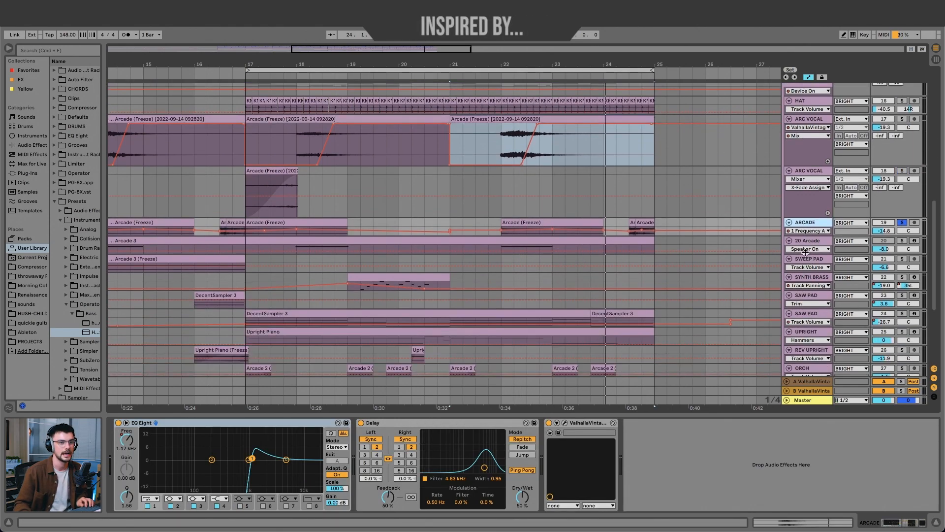
pyautogui.click(806, 245)
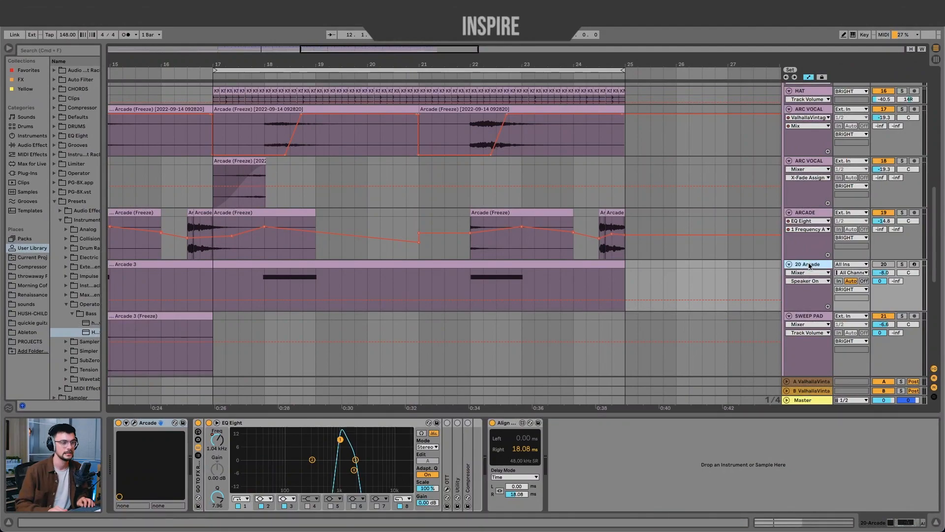
pyautogui.press('Delete')
pyautogui.scroll(-3, 415, 304)
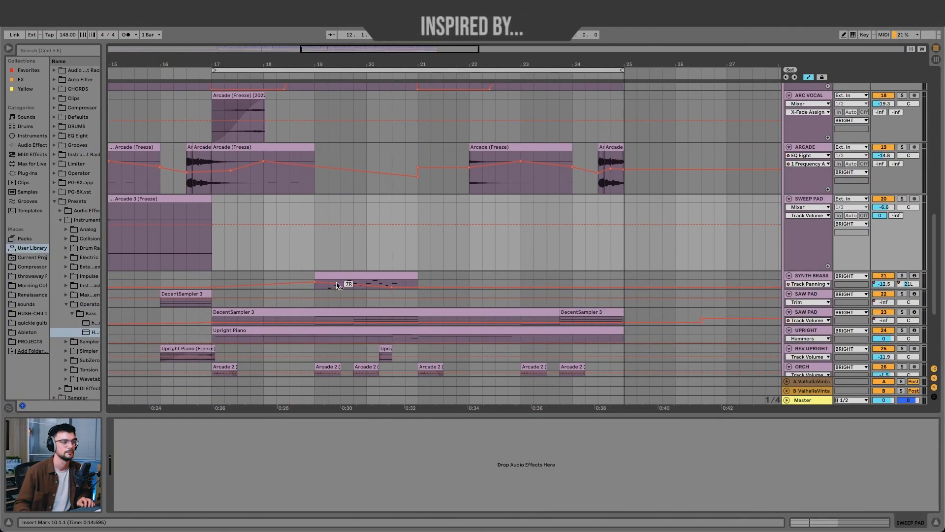
# Enlarge the SYNTH BRASS track, play its soloed clip from bar 19 and open the clip's MIDI notes.
pyautogui.click(309, 273)
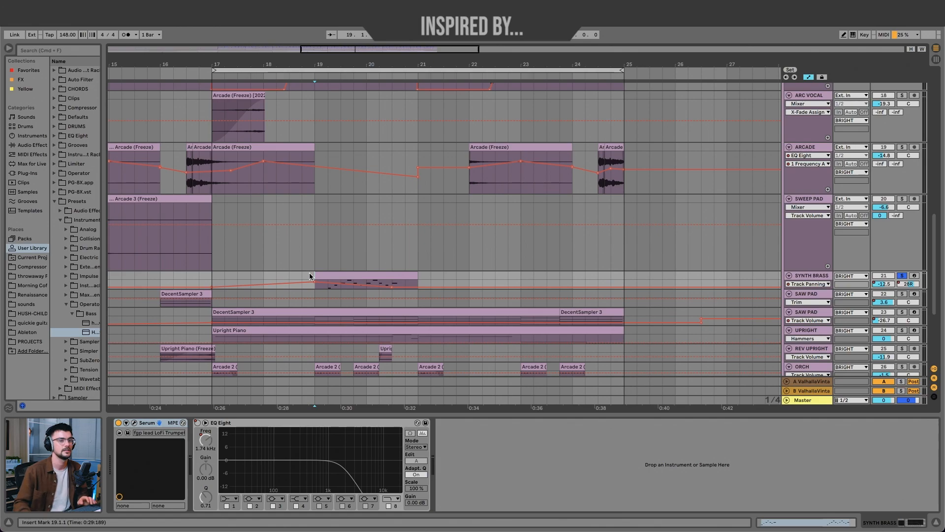
pyautogui.moveTo(822, 289); pyautogui.dragTo(822, 313)
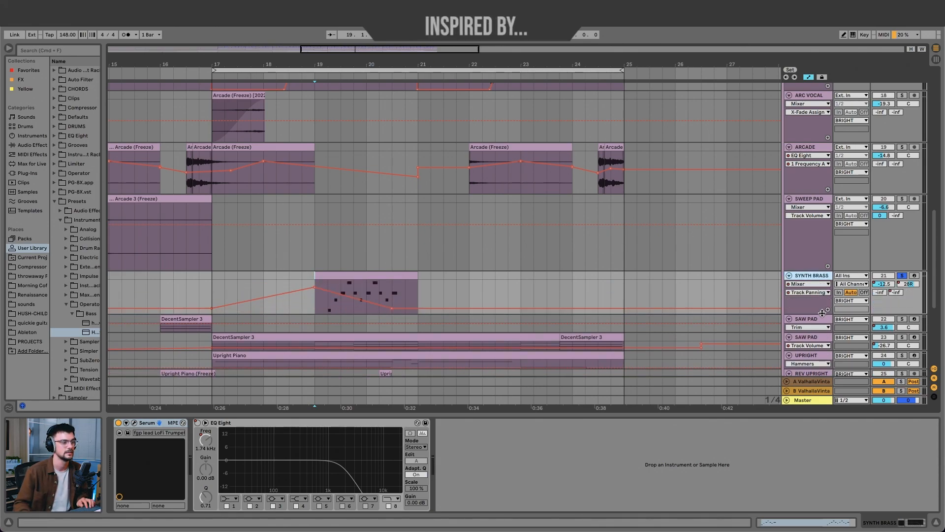
pyautogui.click(334, 275)
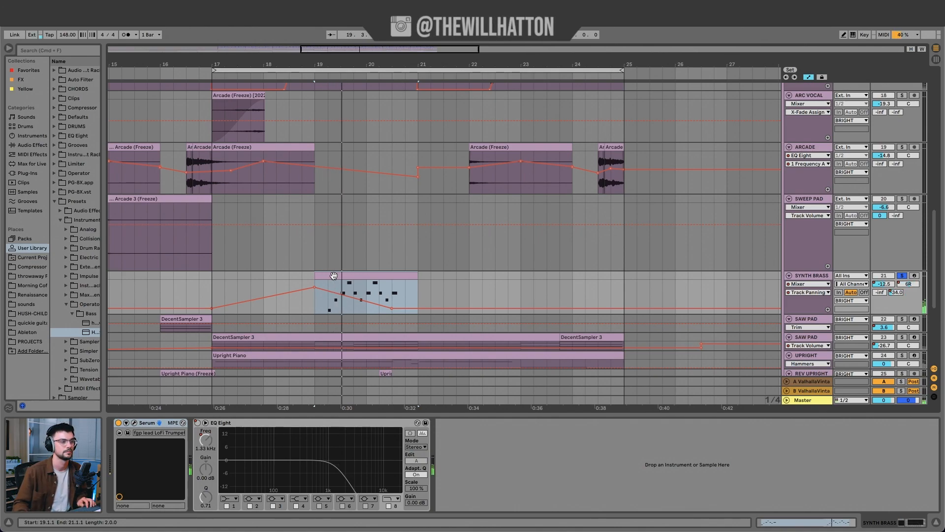
pyautogui.doubleClick(334, 275)
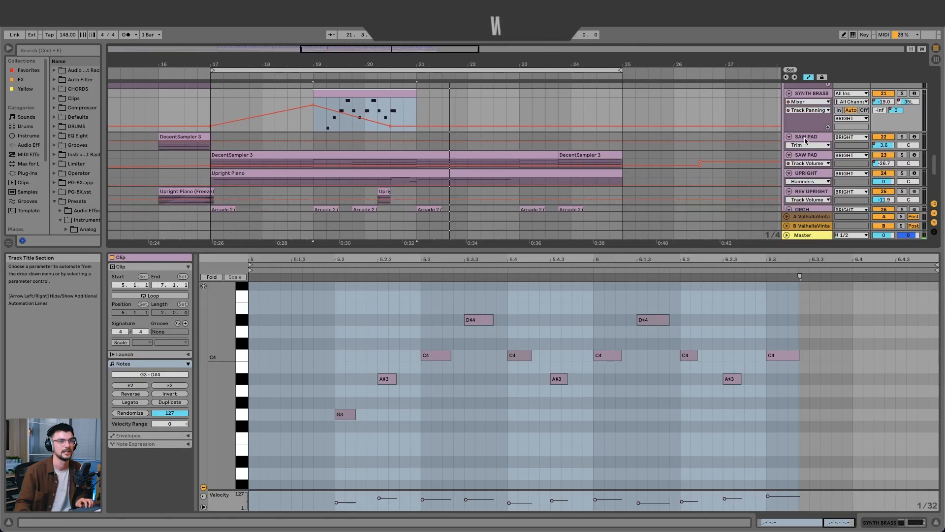
# Enlarge the lower SAW PAD track and play its soloed DecentSampler 3 clip from bar 17.
pyautogui.click(808, 138)
pyautogui.click(811, 156)
pyautogui.moveTo(812, 168); pyautogui.dragTo(813, 201)
pyautogui.click(382, 155)
pyautogui.press('s')
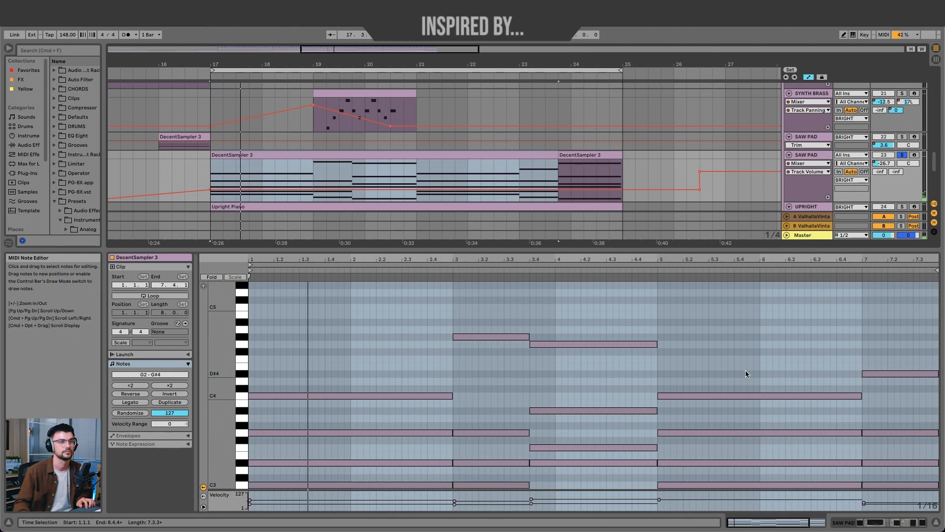
# Show the lower SAW PAD track's device chain and bypass its sidechain Compressor.
pyautogui.doubleClick(814, 159)
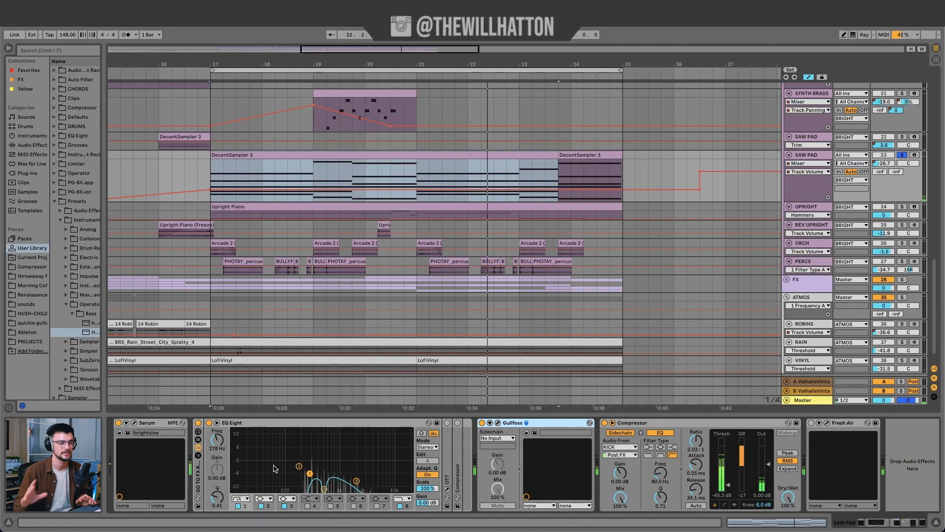
pyautogui.click(682, 422)
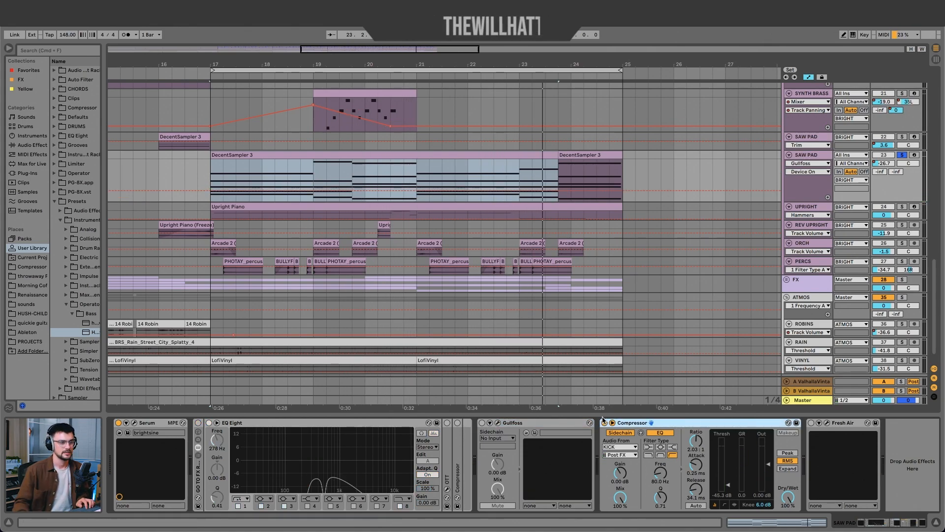
pyautogui.click(605, 423)
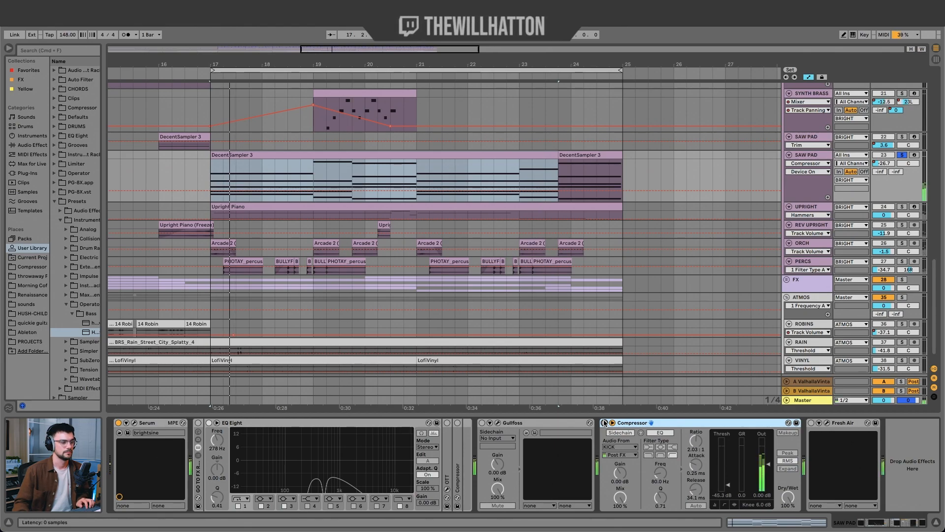
# Examine the SAW PAD's Serum patch, including oscillator B's Analog wavetable DS Saw and Tri and the effects rack.
pyautogui.click(133, 423)
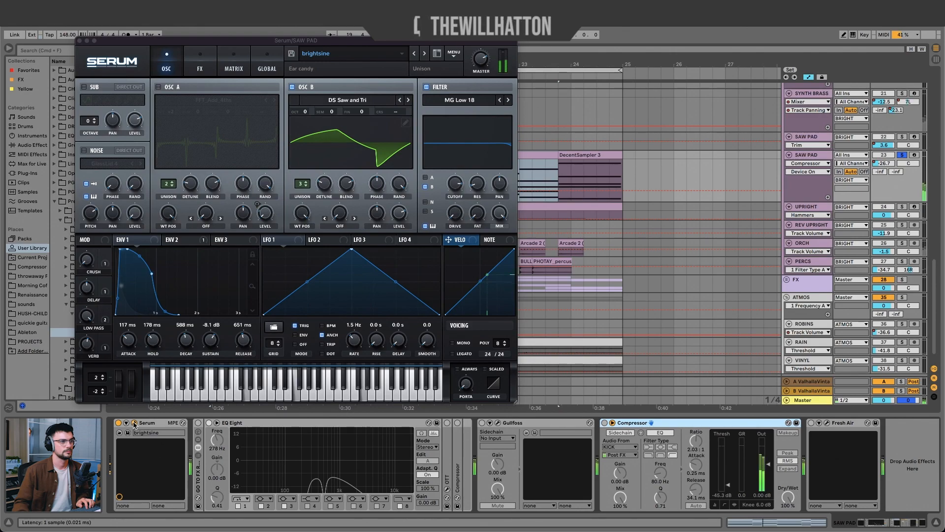
pyautogui.click(358, 102)
pyautogui.moveTo(345, 113)
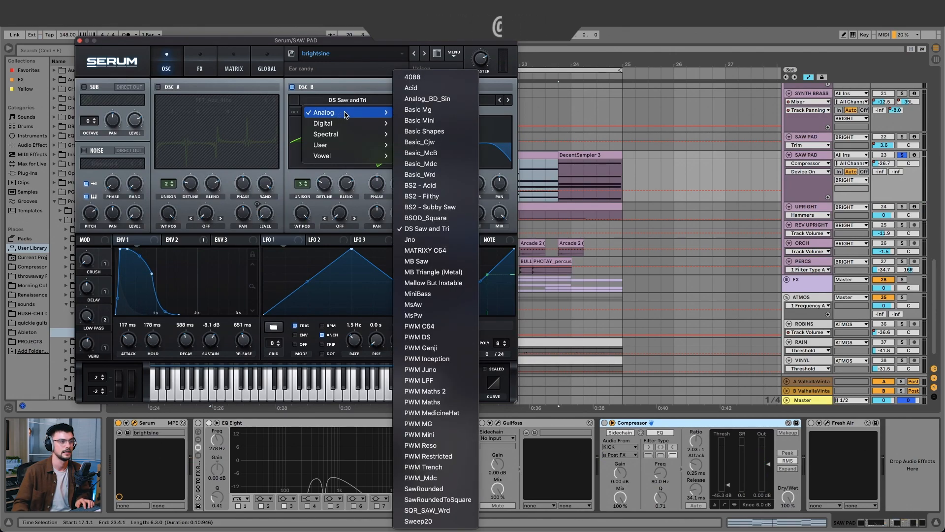
pyautogui.click(438, 231)
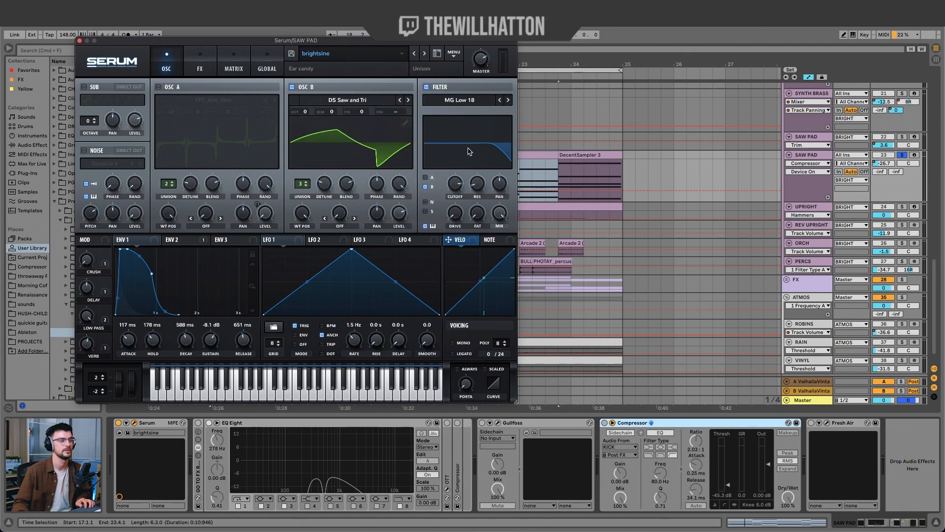
pyautogui.click(199, 64)
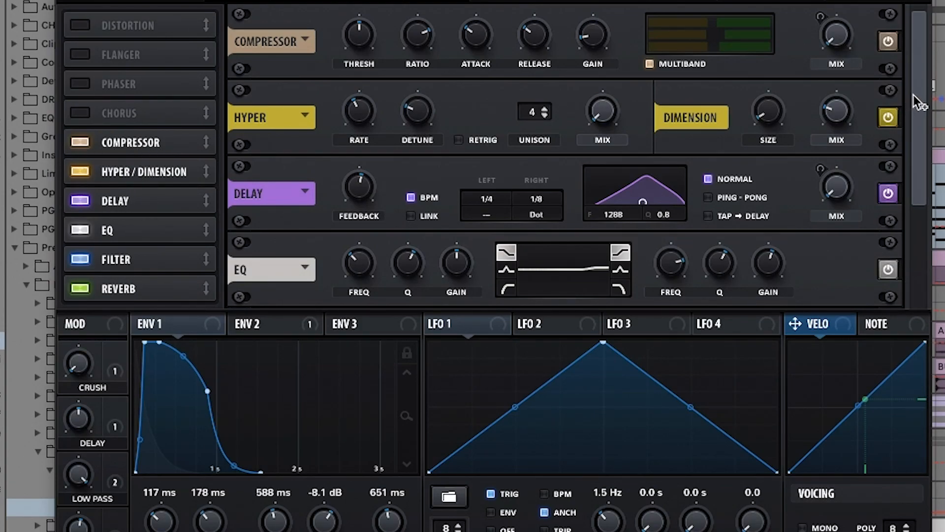
pyautogui.scroll(-3, 912, 96)
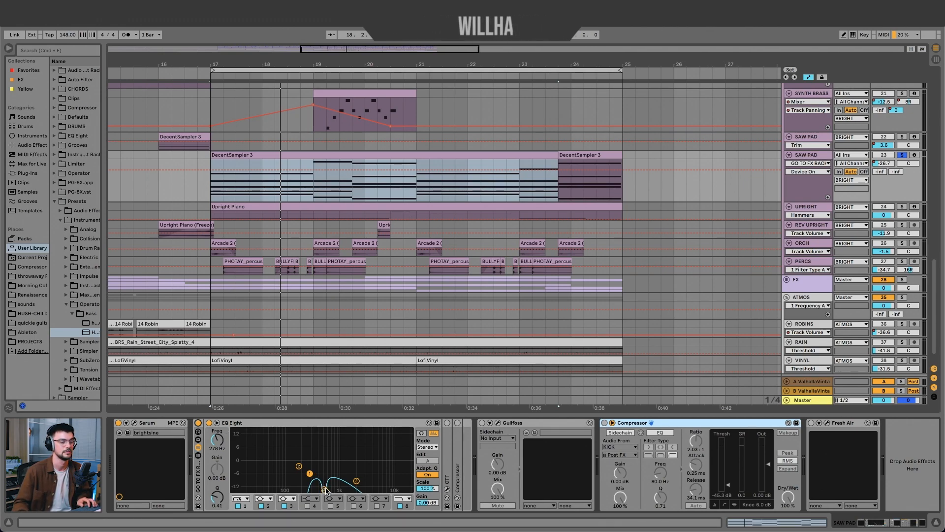
# Play the soloed SAW PAD with its EQ rack active and select the Gullfoss device.
pyautogui.press('space')
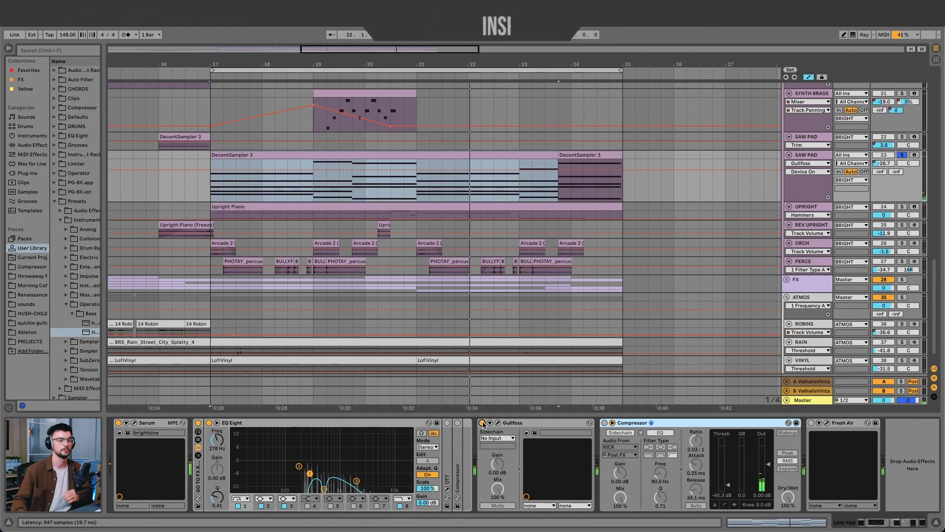
pyautogui.click(498, 423)
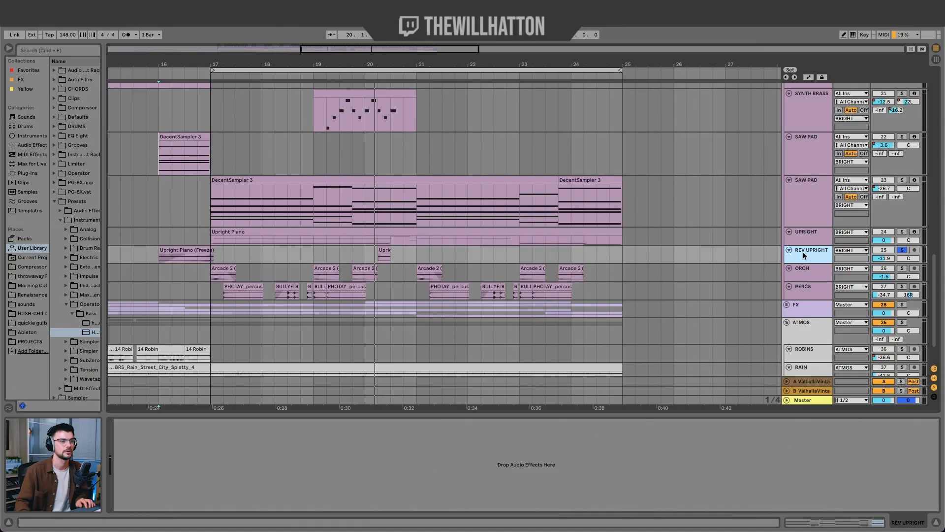
# Select the REV UPRIGHT track's short clip at 20.2 and play the soloed track from bar 19.
pyautogui.click(385, 249)
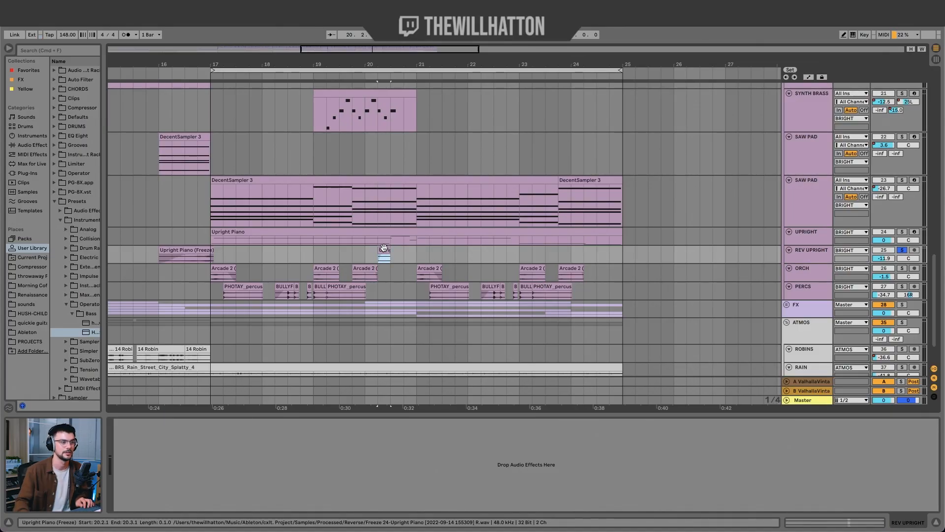
pyautogui.click(315, 254)
pyautogui.press('space')
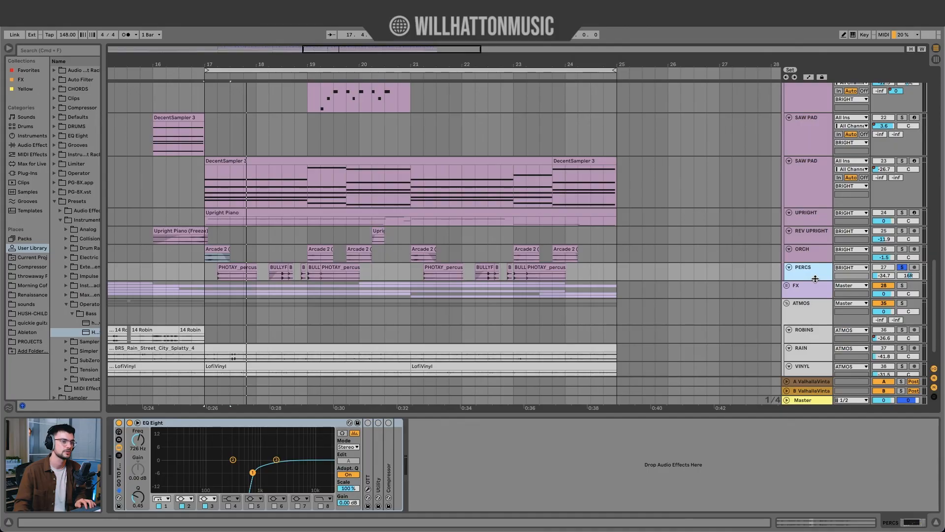
# Enlarge the PERCS track and play it soloed from bar 17.
pyautogui.moveTo(816, 276); pyautogui.dragTo(816, 292)
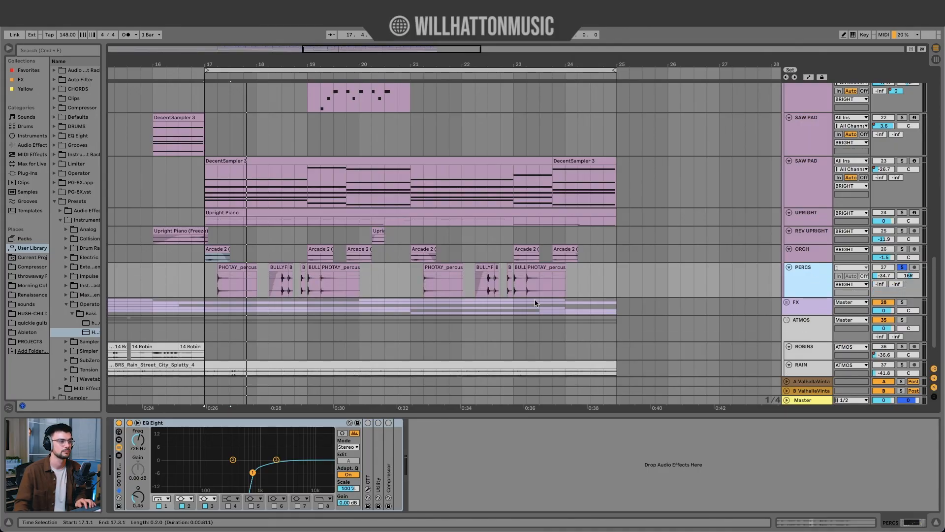
pyautogui.click(205, 276)
pyautogui.press('space')
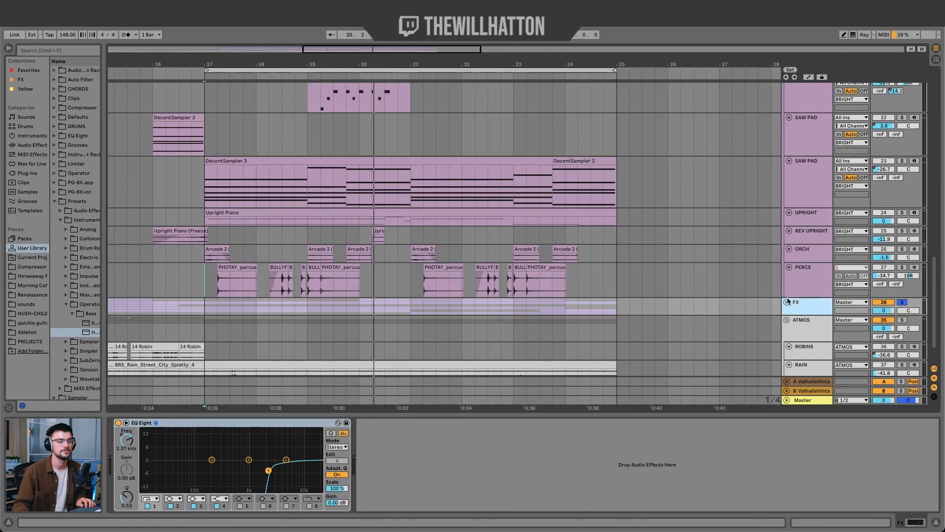
# Expand the FX group and play the soloed CHIMES clip from bar 20.
pyautogui.click(787, 302)
pyautogui.scroll(-3, 396, 218)
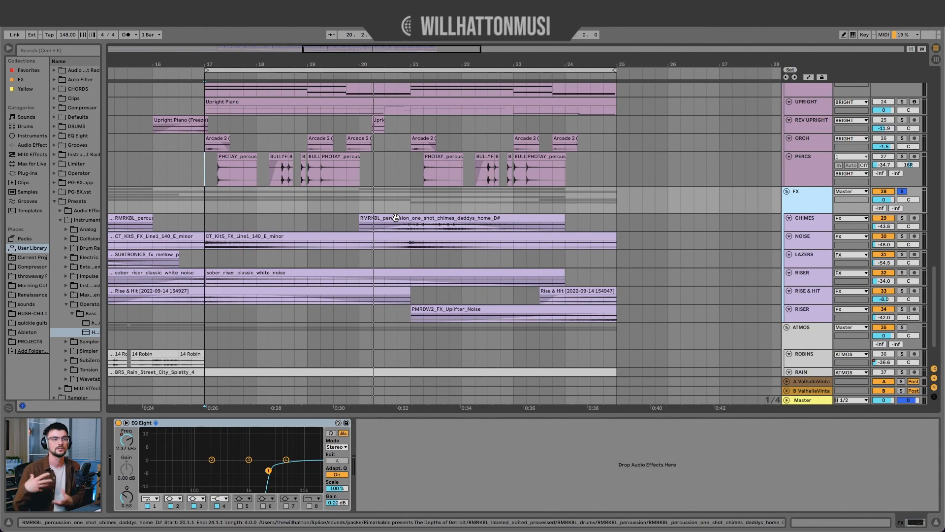
pyautogui.click(363, 219)
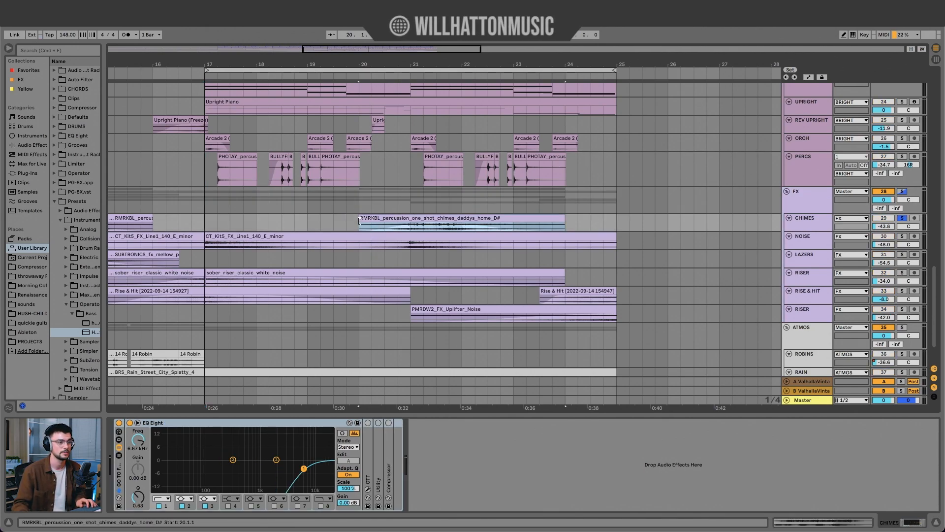
pyautogui.press('space')
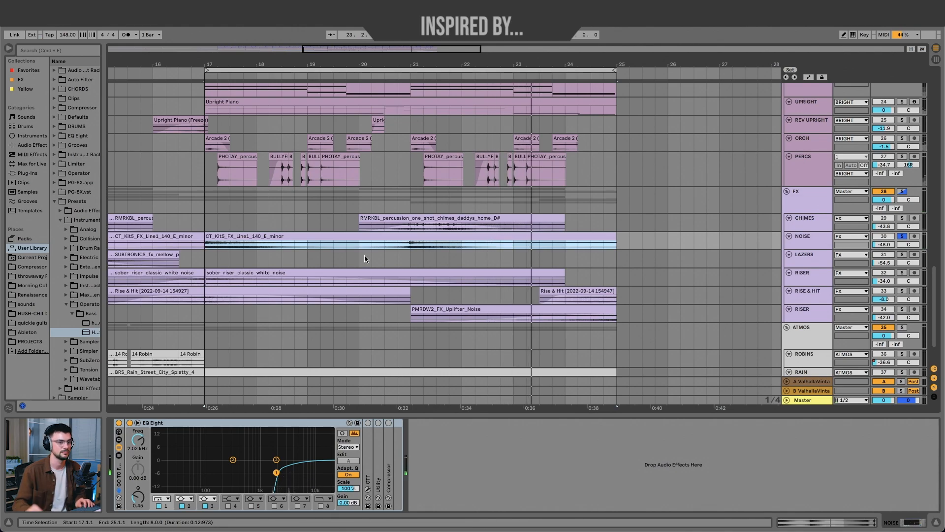
# Play the soloed white-noise RISER track, show its automation and enlarge its lane.
pyautogui.click(812, 283)
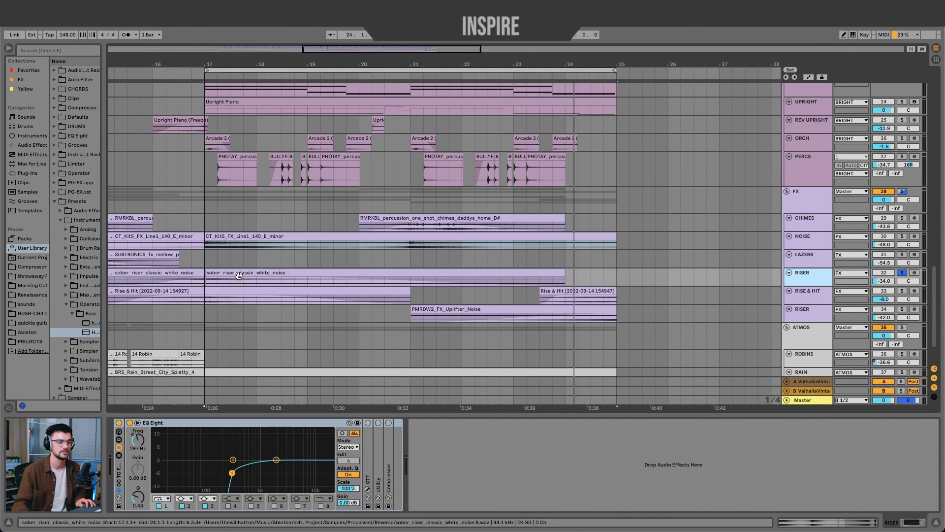
pyautogui.press('space')
pyautogui.press('a')
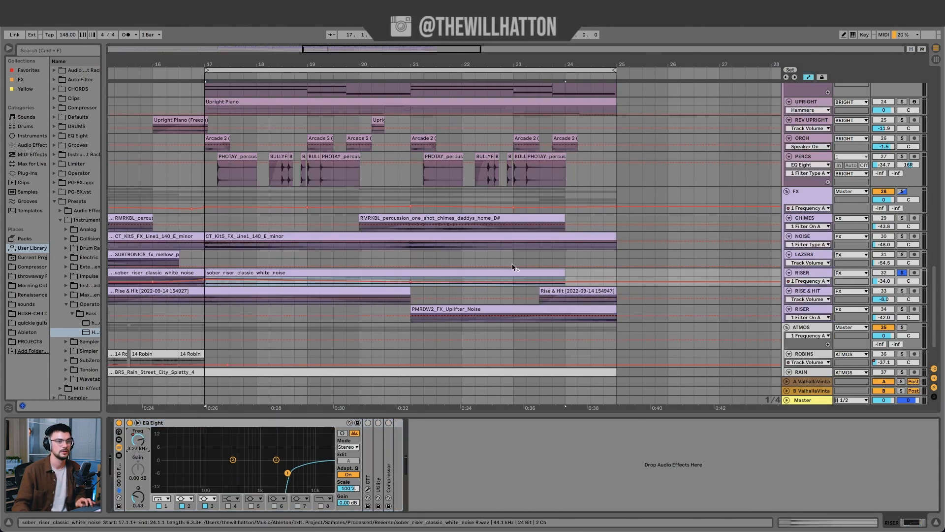
pyautogui.moveTo(803, 285); pyautogui.dragTo(803, 315)
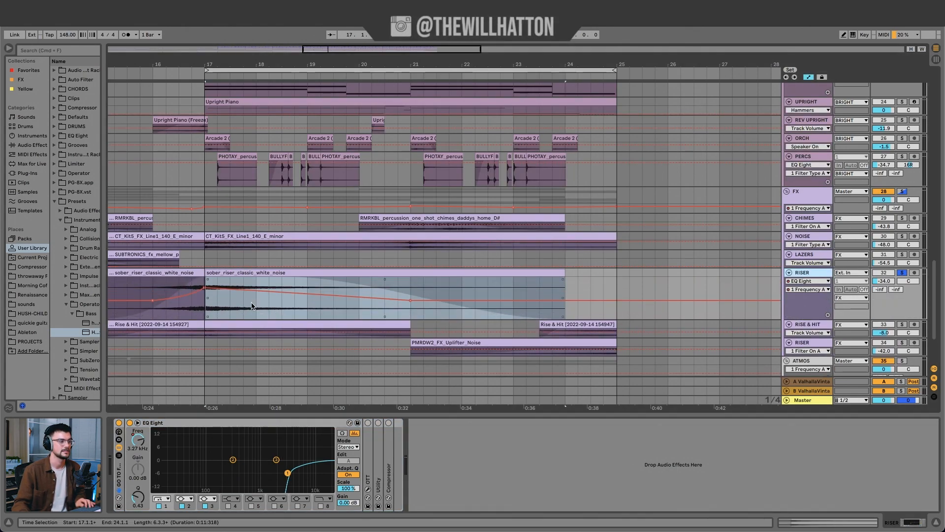
# Select the white-noise riser's filter frequency automation from bar 16 to 17 and play it from bar 16.
pyautogui.click(148, 286)
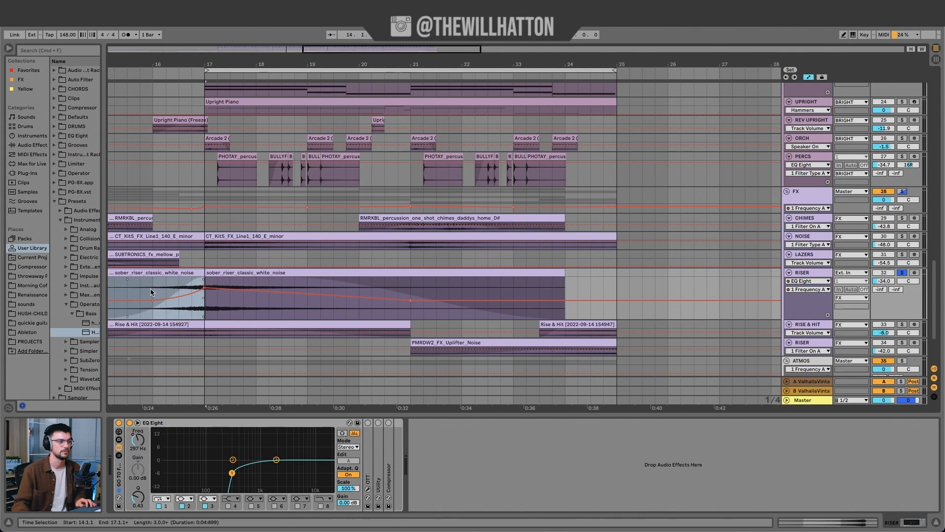
pyautogui.moveTo(153, 287); pyautogui.dragTo(207, 287)
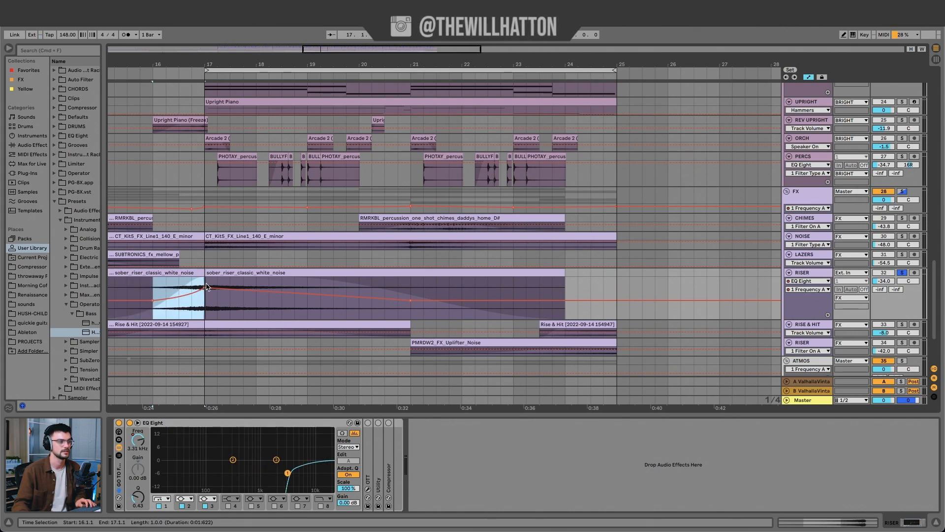
pyautogui.click(153, 292)
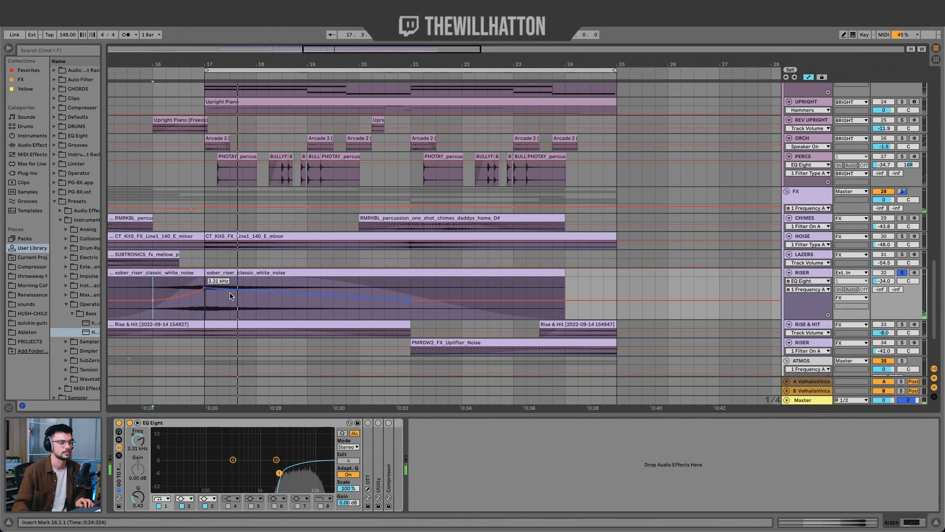
pyautogui.scroll(-3, 230, 291)
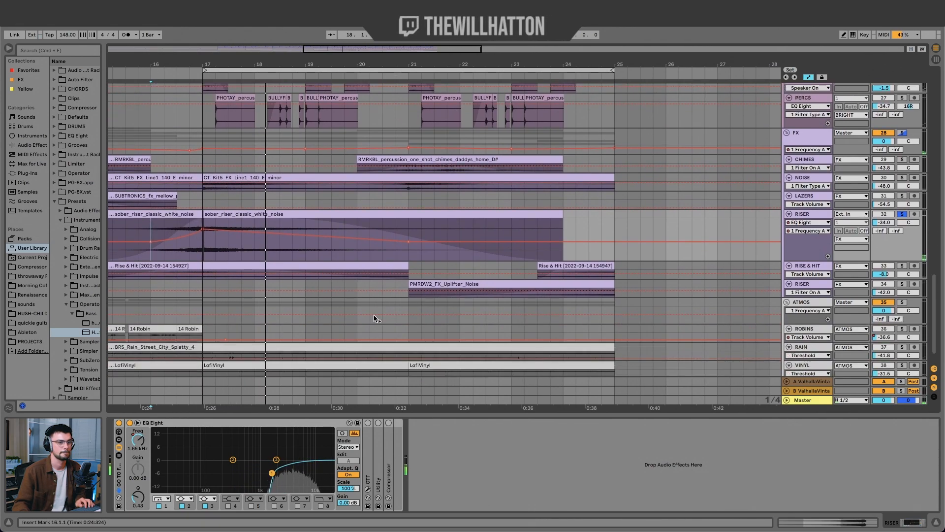
# Show the RISE & HIT track's devices, then enlarge the lower RISER track and select its uplifter noise clip.
pyautogui.click(799, 277)
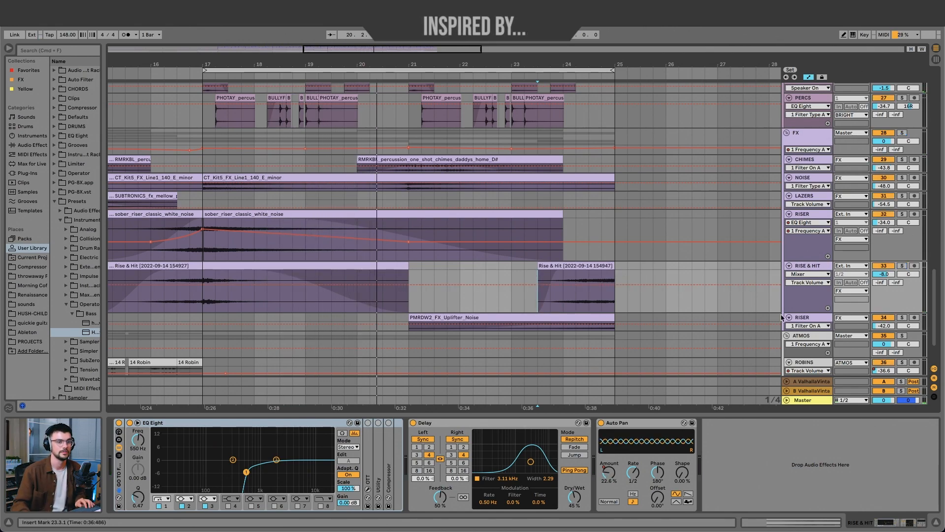
pyautogui.moveTo(803, 330); pyautogui.dragTo(804, 387)
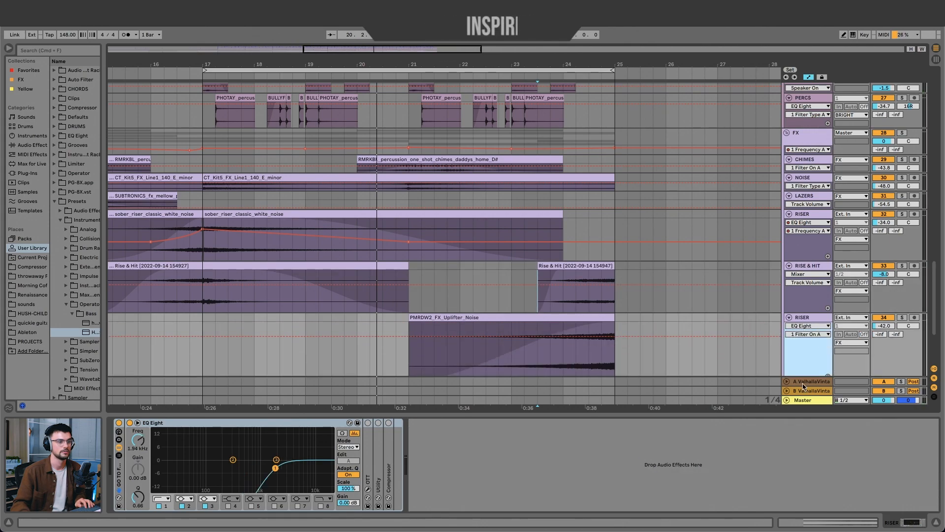
pyautogui.click(514, 326)
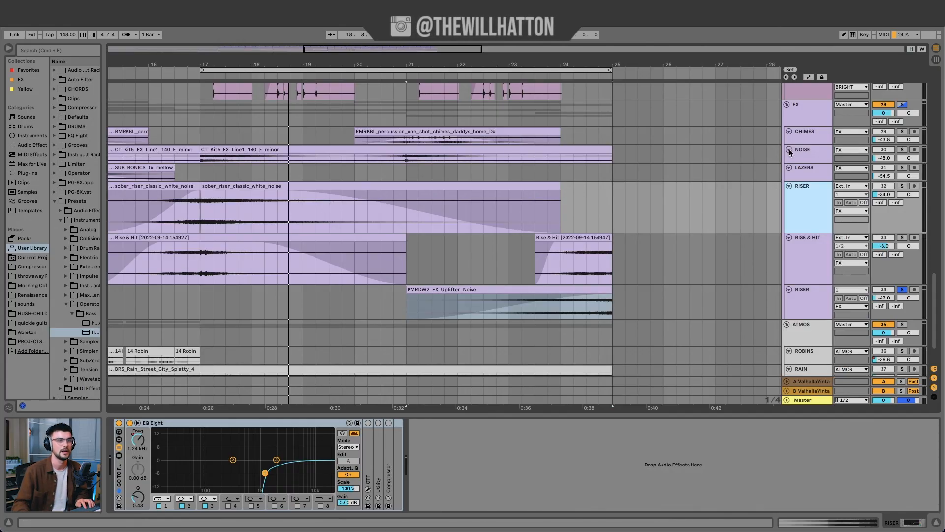
# Collapse the FX group and audition the ATMOS group's ROBINS, RAIN and VINYL tracks.
pyautogui.click(786, 104)
pyautogui.click(805, 136)
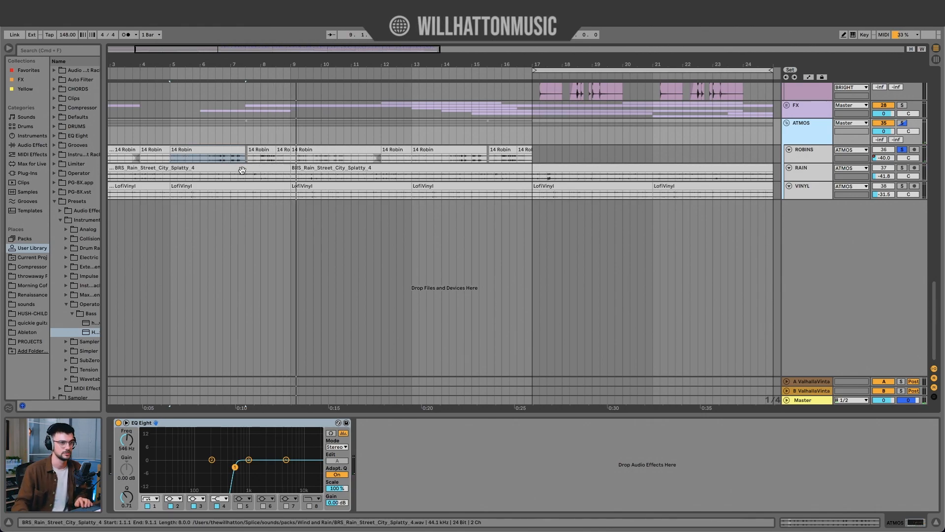
pyautogui.click(205, 175)
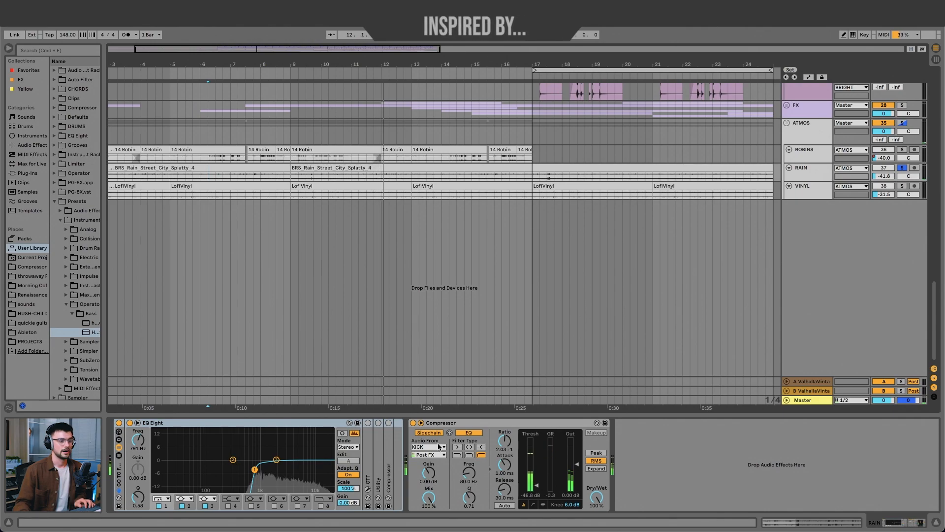
pyautogui.click(283, 194)
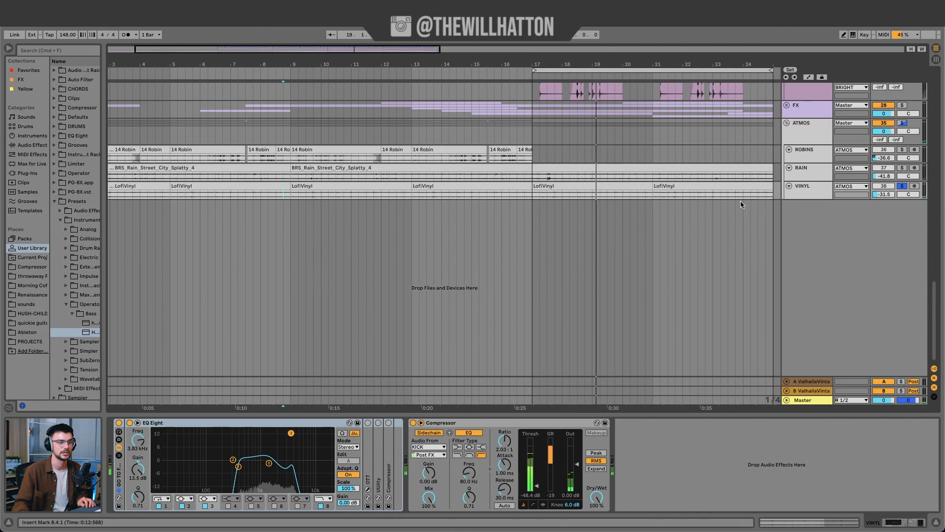
# Return to the start of the arrangement and select the intro section up to bar 9 across the tracks.
pyautogui.scroll(10, 660, 202)
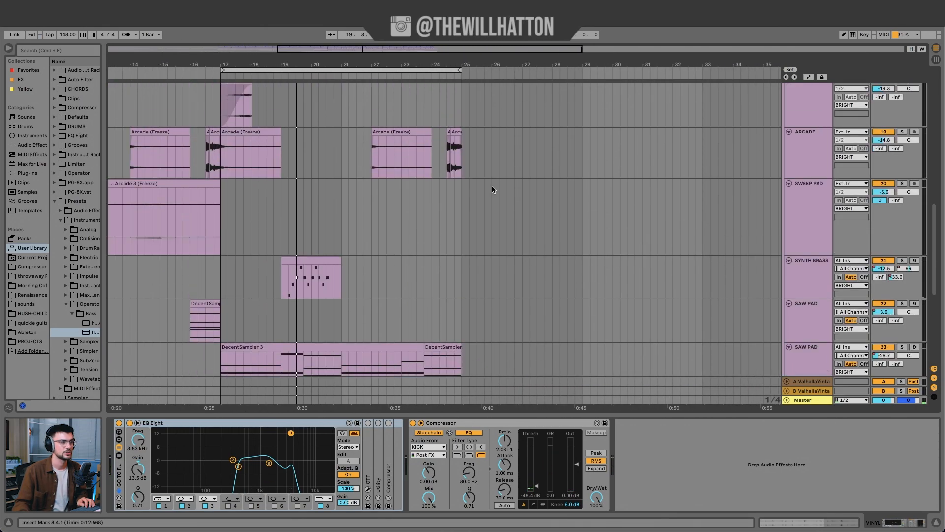
pyautogui.scroll(15, 482, 189)
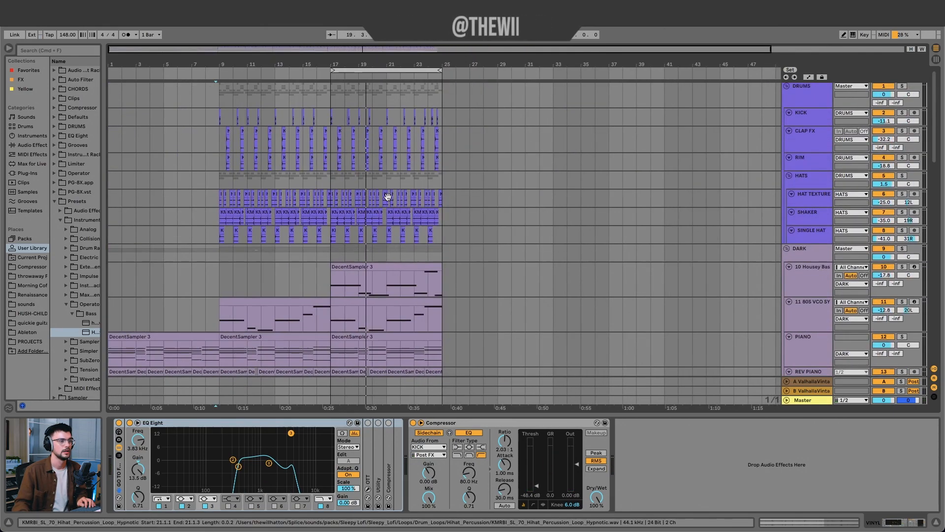
pyautogui.hscroll(-5, 311, 219)
pyautogui.scroll(5, 350, 183)
pyautogui.hscroll(-5, 351, 183)
pyautogui.scroll(-2, 351, 182)
pyautogui.scroll(-10, 351, 186)
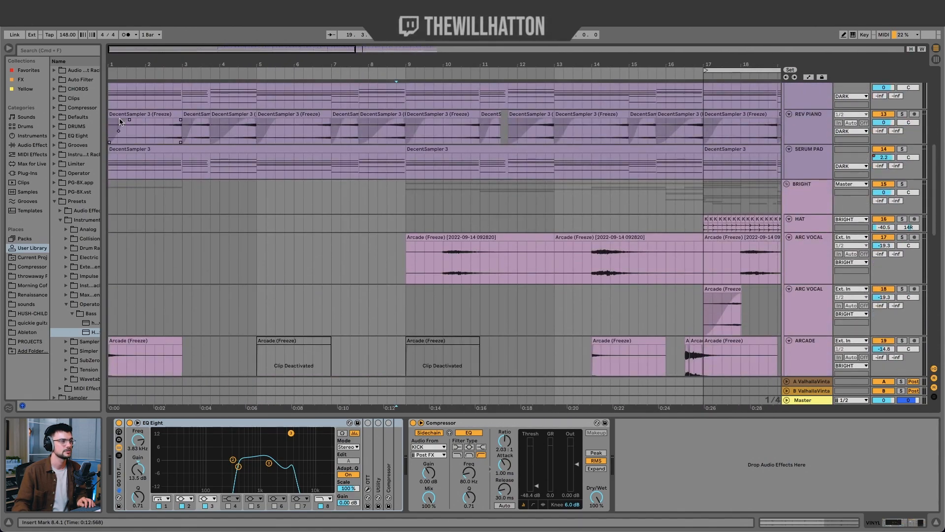
pyautogui.scroll(1, 119, 109)
pyautogui.click(118, 109)
pyautogui.keyDown('shift'); pyautogui.click(392, 182); pyautogui.keyUp('shift')
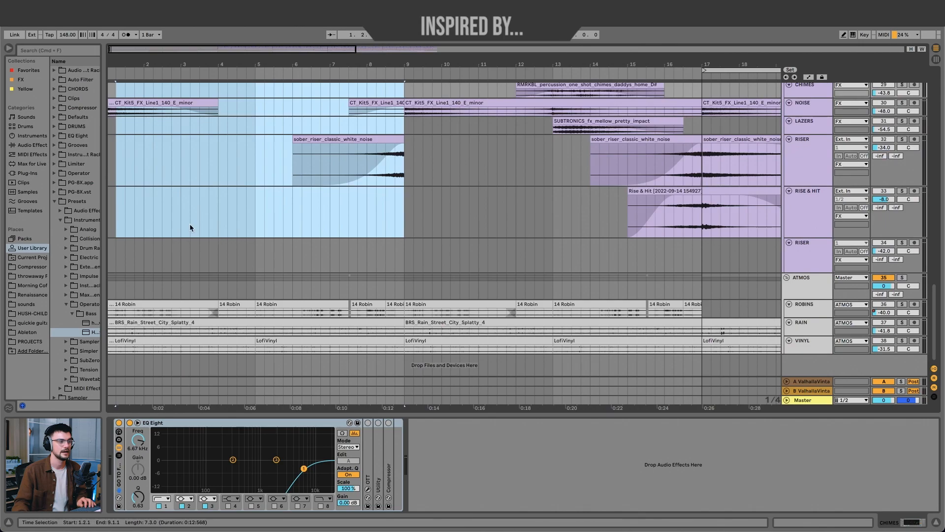
# Place the insert marker at bar 9 on the DRUMS group and play the full section from there.
pyautogui.scroll(5, 264, 250)
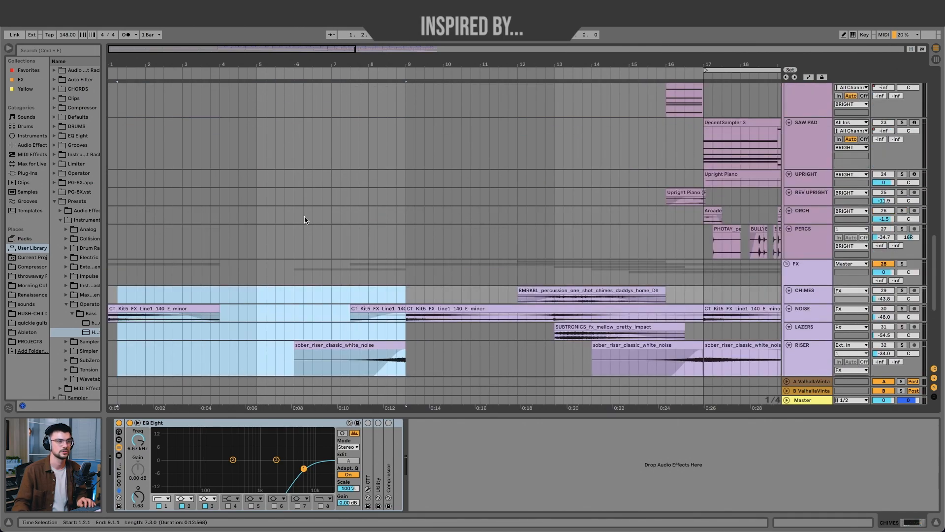
pyautogui.scroll(10, 306, 219)
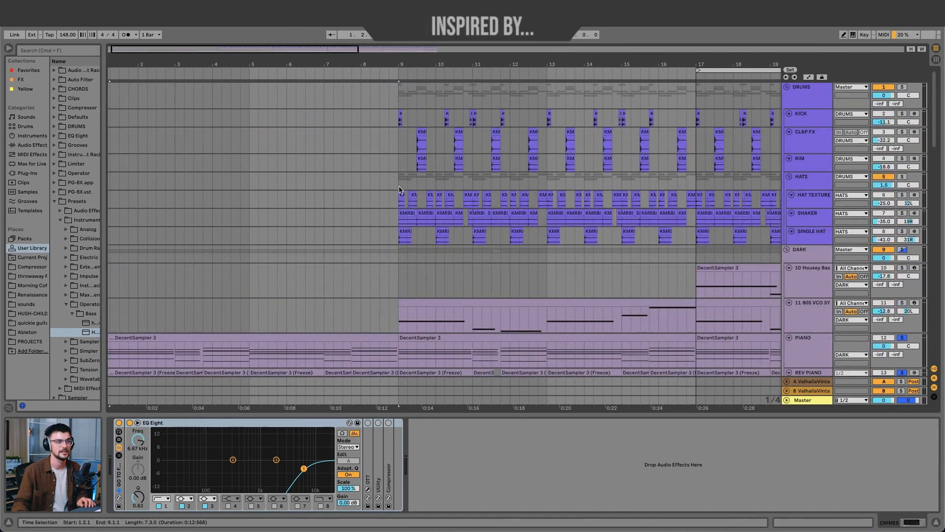
pyautogui.hscroll(5, 400, 189)
pyautogui.scroll(-2, 344, 158)
pyautogui.scroll(2, 298, 101)
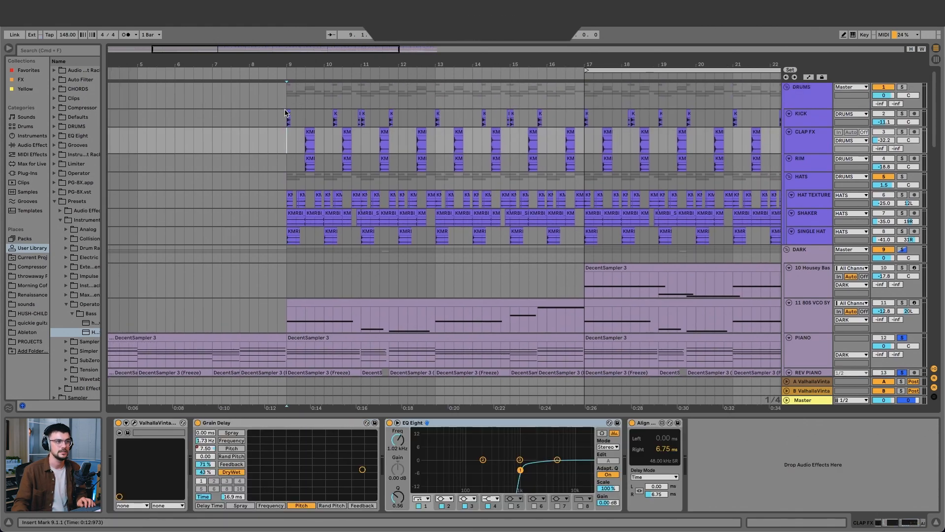
pyautogui.click(285, 111)
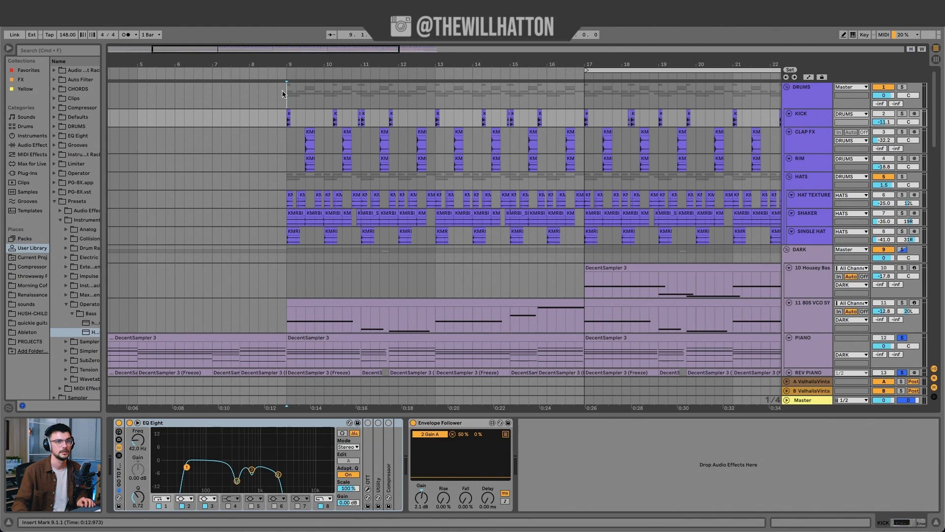
pyautogui.click(283, 94)
pyautogui.press('space')
# Examine the section from bar 9 during playback, going from the drums down through the DARK and BRIGHT tracks.
pyautogui.scroll(-1, 327, 171)
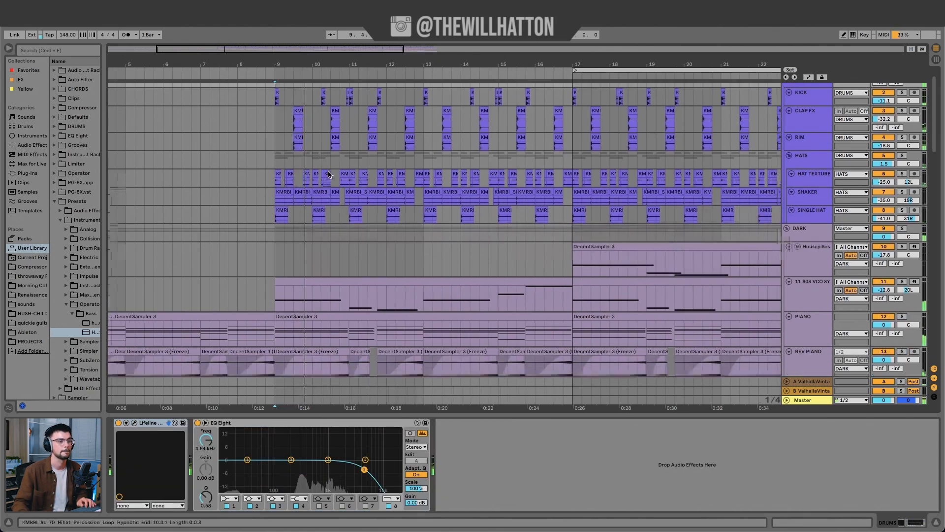
pyautogui.scroll(-4, 328, 171)
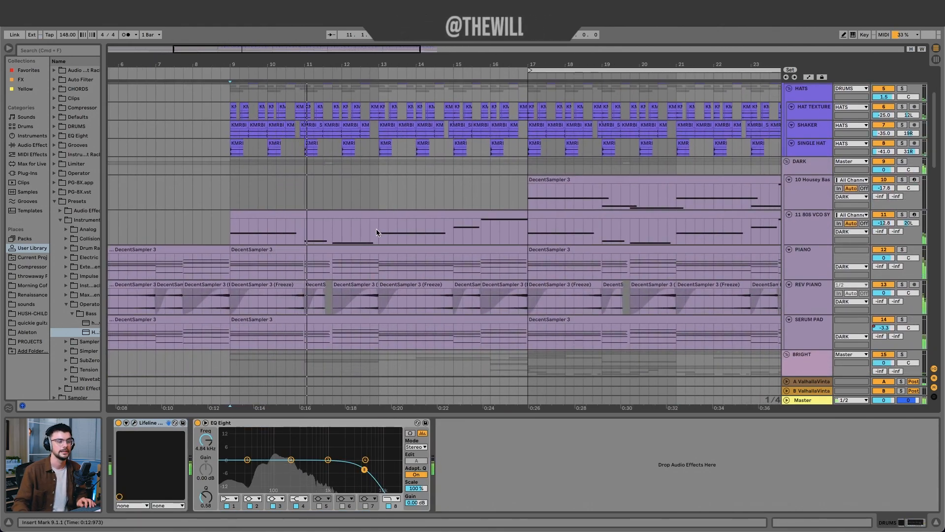
pyautogui.scroll(-12, 391, 204)
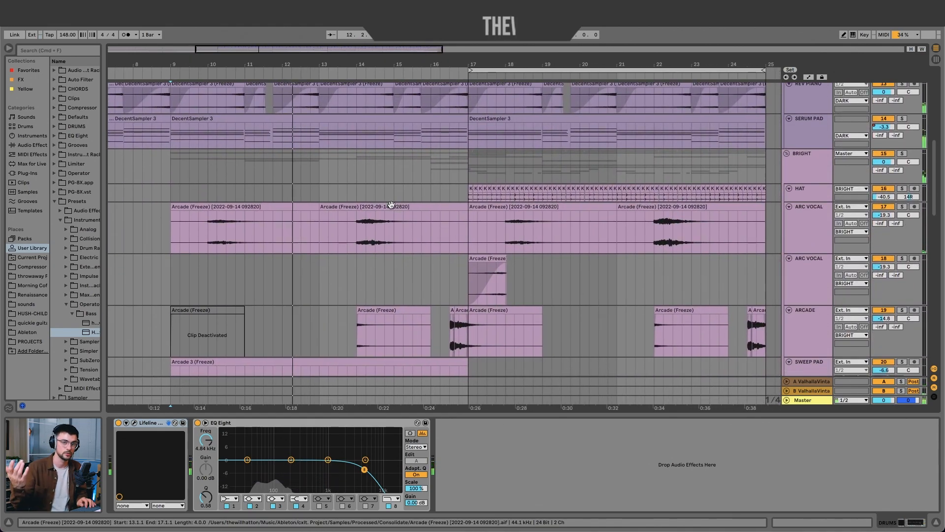
pyautogui.scroll(-8, 391, 204)
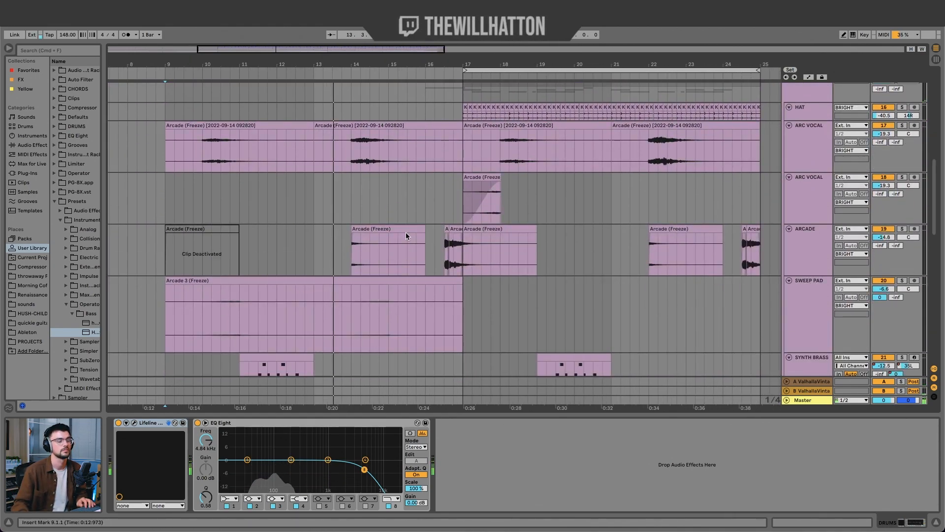
pyautogui.scroll(-2, 468, 280)
# Select bar 16 to 17 down to the upper SAW PAD track and review the drum and DARK tracks from bar 17.
pyautogui.moveTo(423, 143); pyautogui.dragTo(464, 346)
pyautogui.scroll(3, 616, 204)
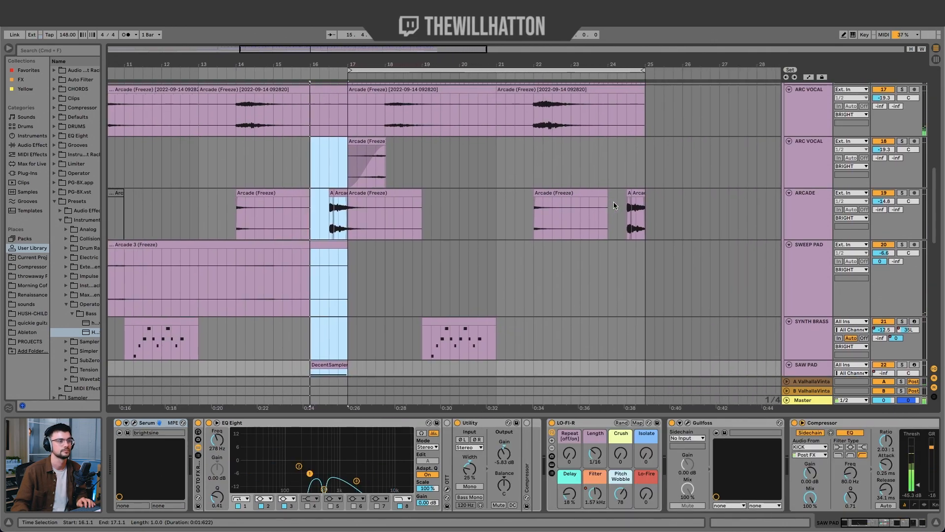
pyautogui.scroll(18, 568, 195)
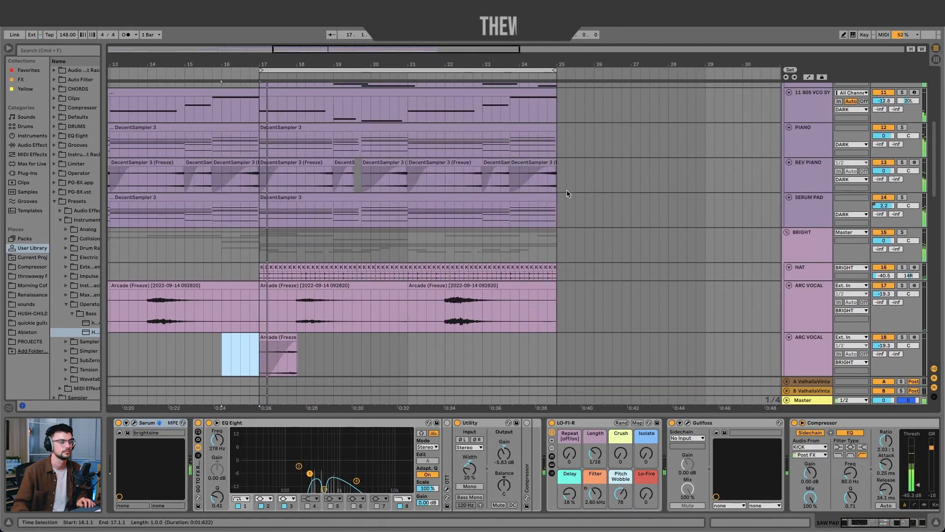
pyautogui.scroll(4, 568, 194)
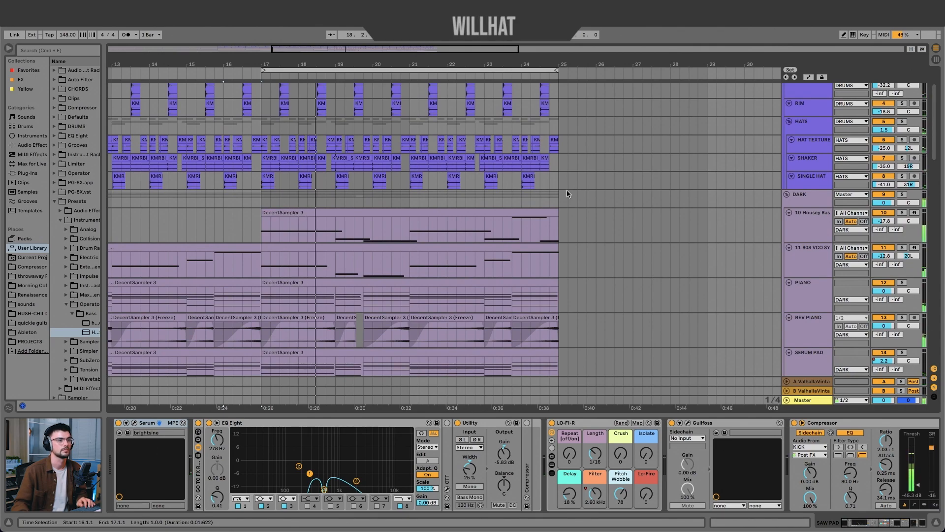
pyautogui.scroll(3, 568, 194)
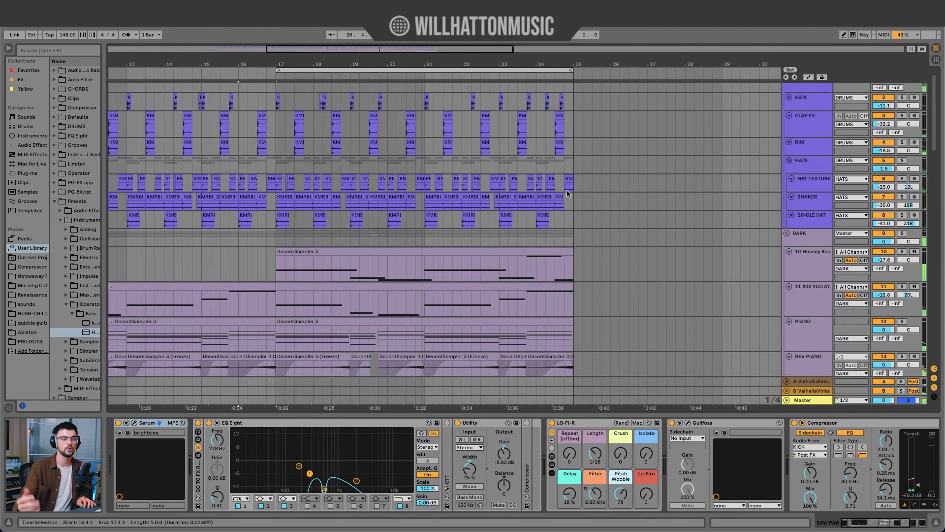
# Review the arrangement with its DARK, BRIGHT and FX groups collapsed, through to the end of the final section.
pyautogui.click(814, 265)
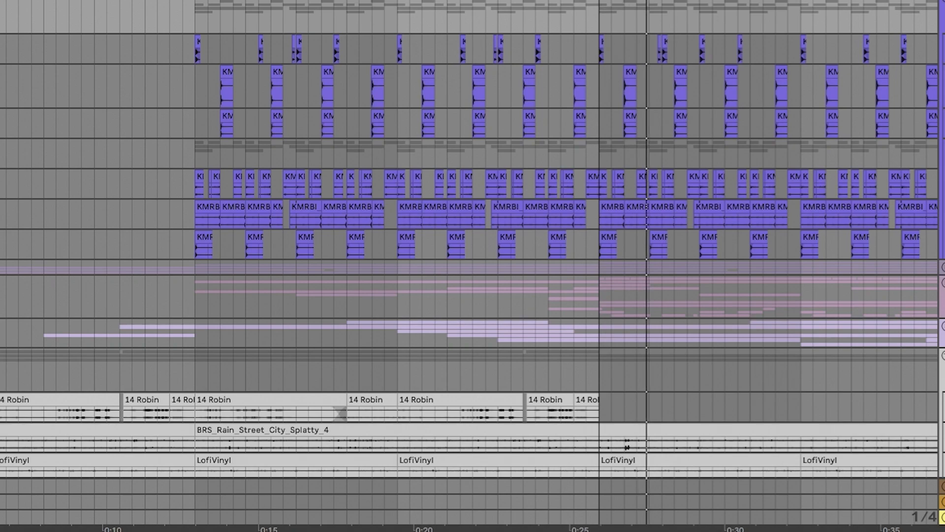
pyautogui.hscroll(5, 801, 111)
pyautogui.hscroll(6, 801, 111)
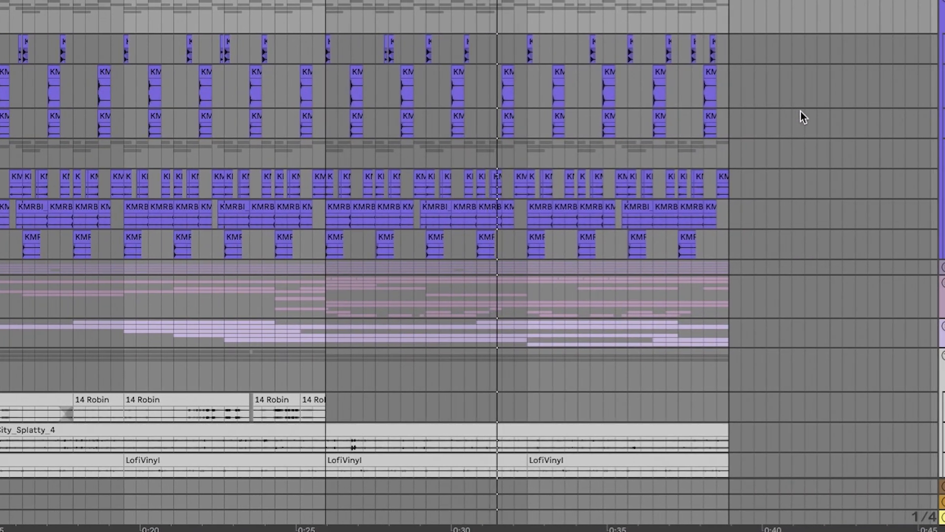